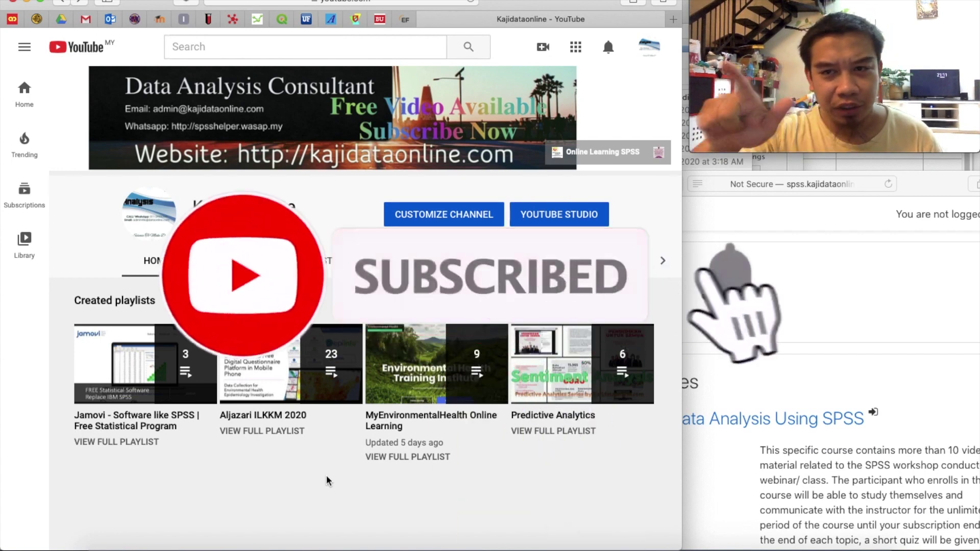
left_click(789, 324)
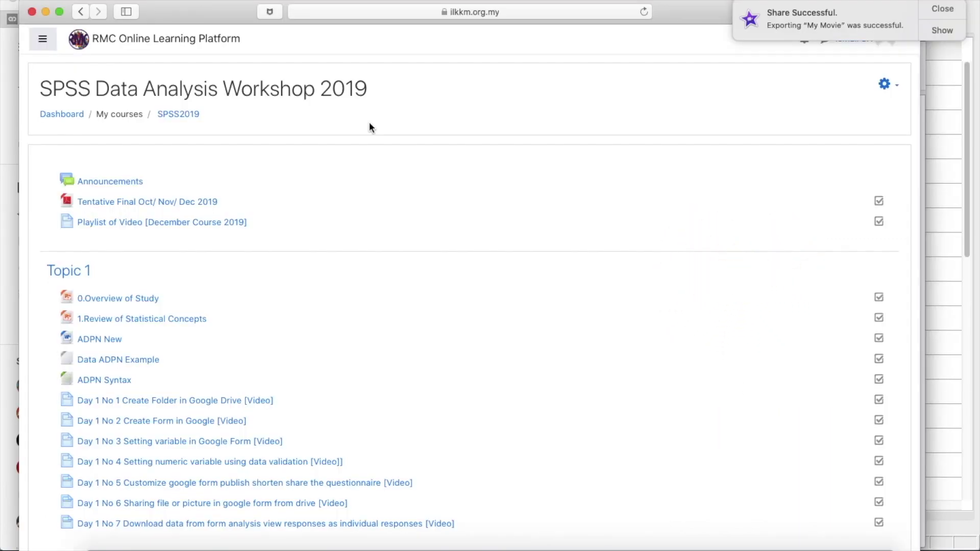
scroll(370, 128, "down", 20)
scroll(370, 127, "up", 20)
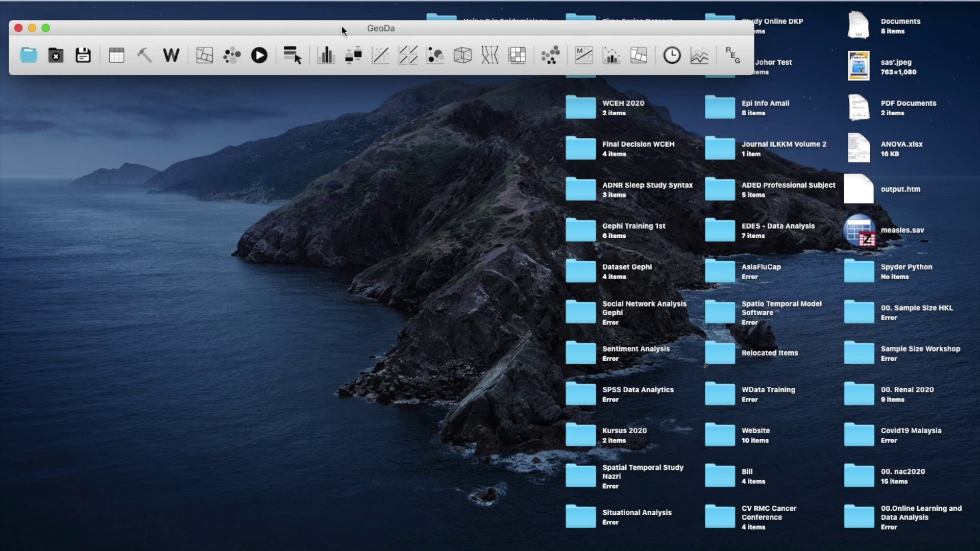
- Open the recent district Case dataset in GeoDa, enlarge its map window and place it just below the main toolbar
left_click(38, 54)
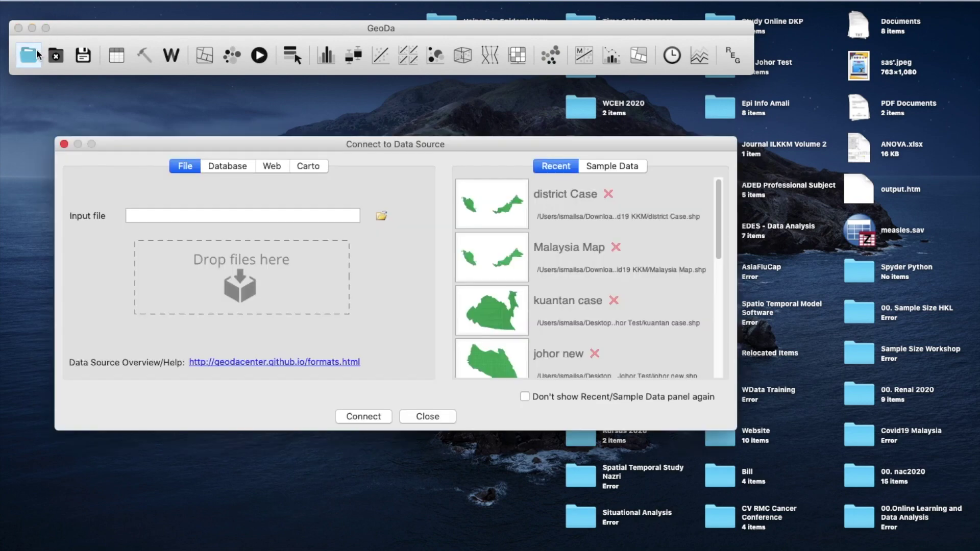
left_click(496, 205)
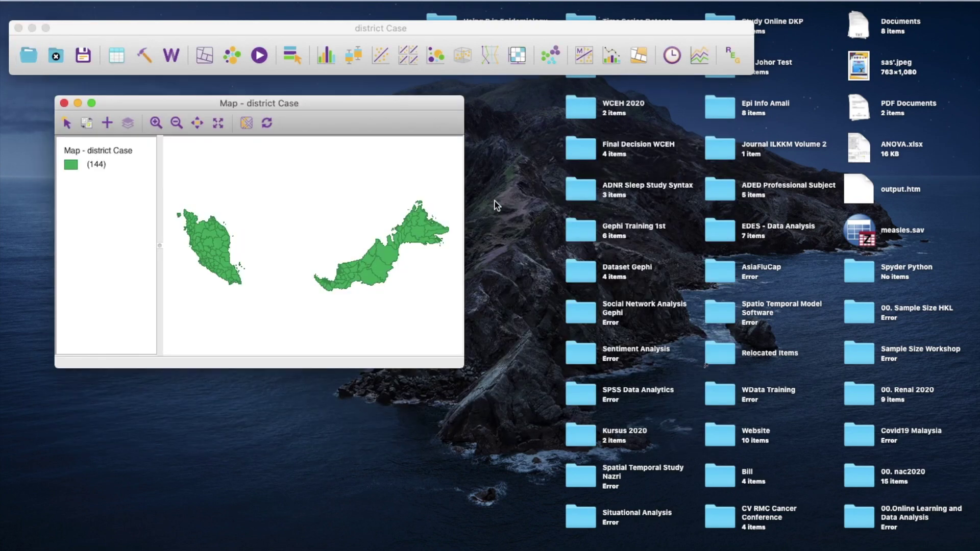
left_click_drag(462, 362, 820, 475)
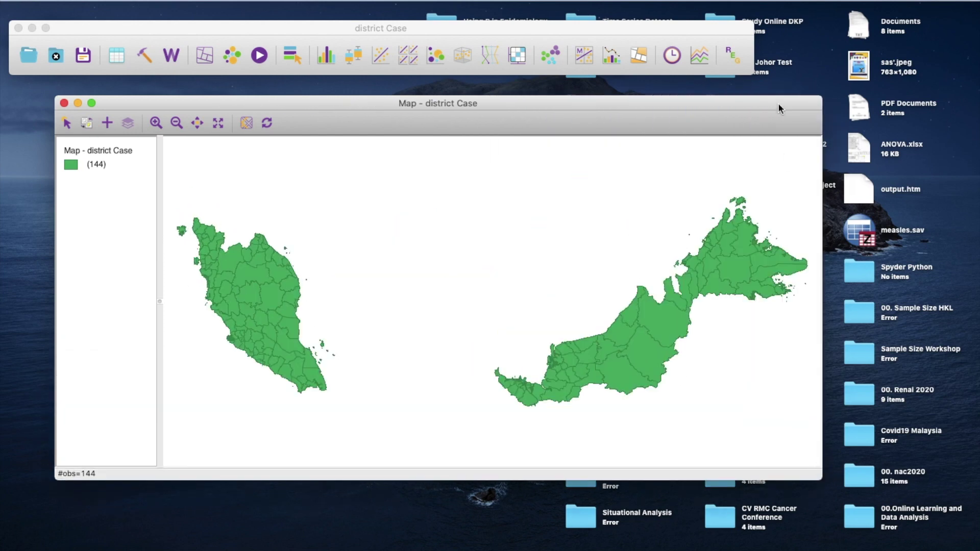
left_click_drag(688, 26, 747, 47)
left_click_drag(698, 98, 712, 123)
left_click_drag(698, 48, 695, 72)
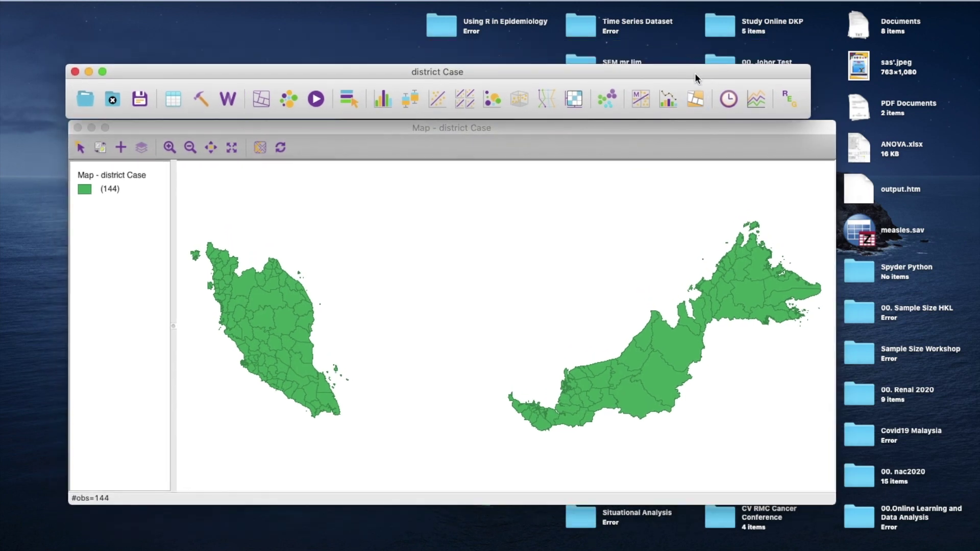
left_click(651, 124)
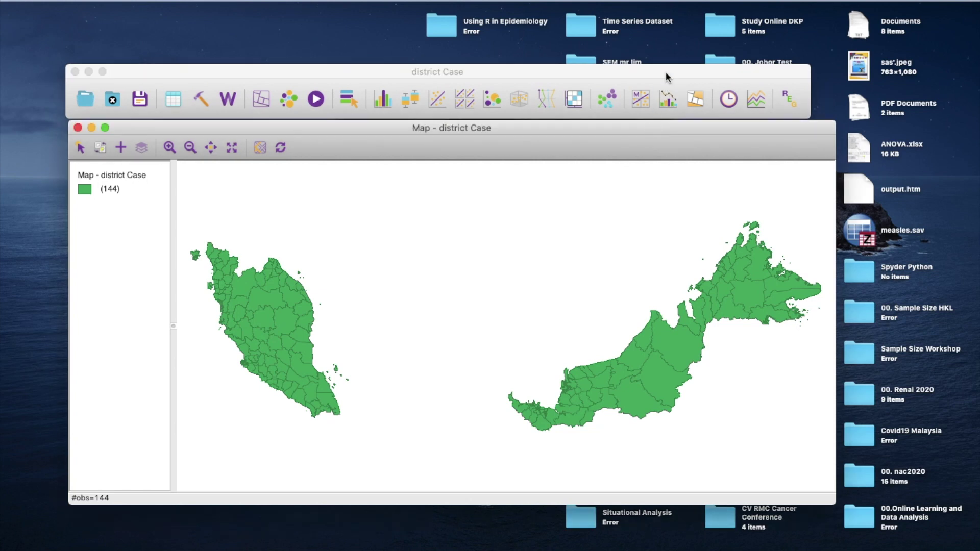
left_click_drag(666, 66, 674, 66)
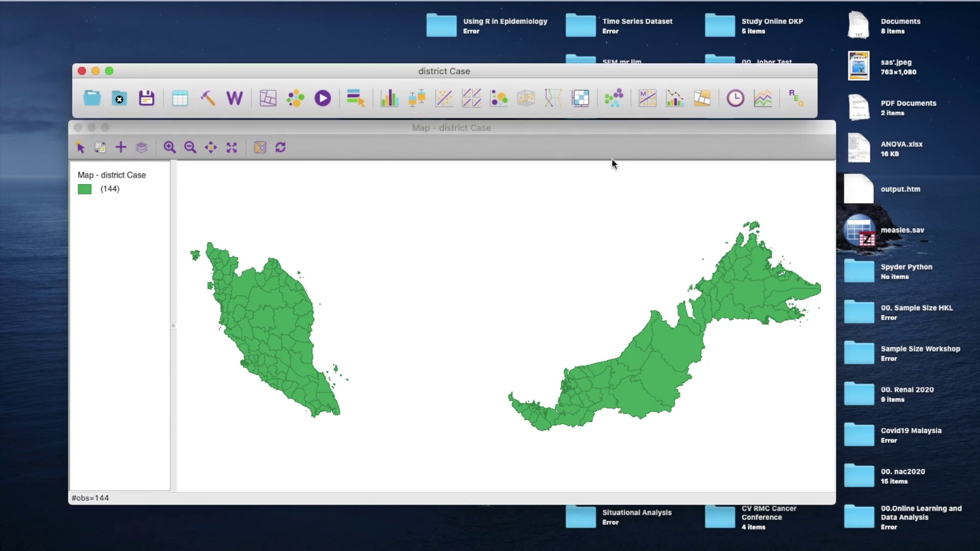
left_click(598, 186)
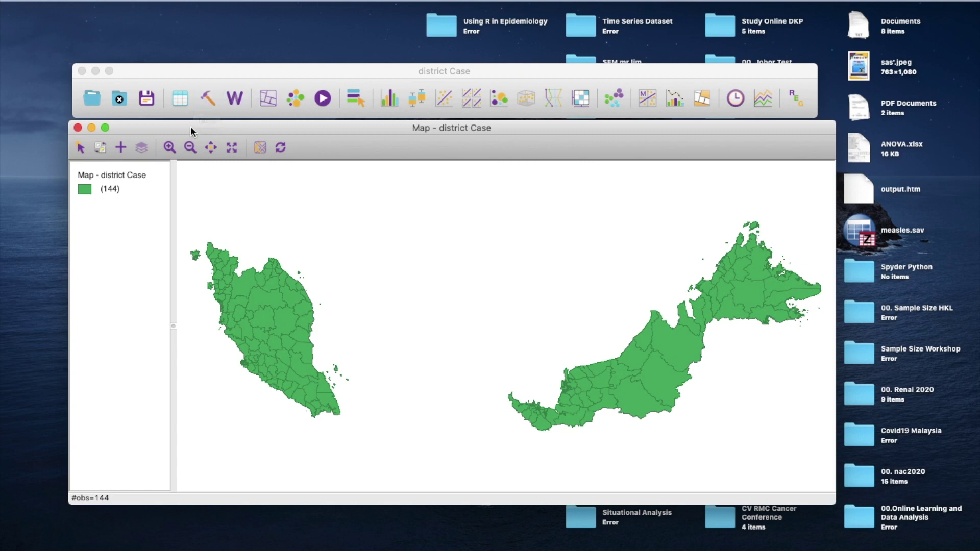
- Exit GeoDa, relaunch it and move its main toolbar slightly lower on the desktop
left_click(82, 71)
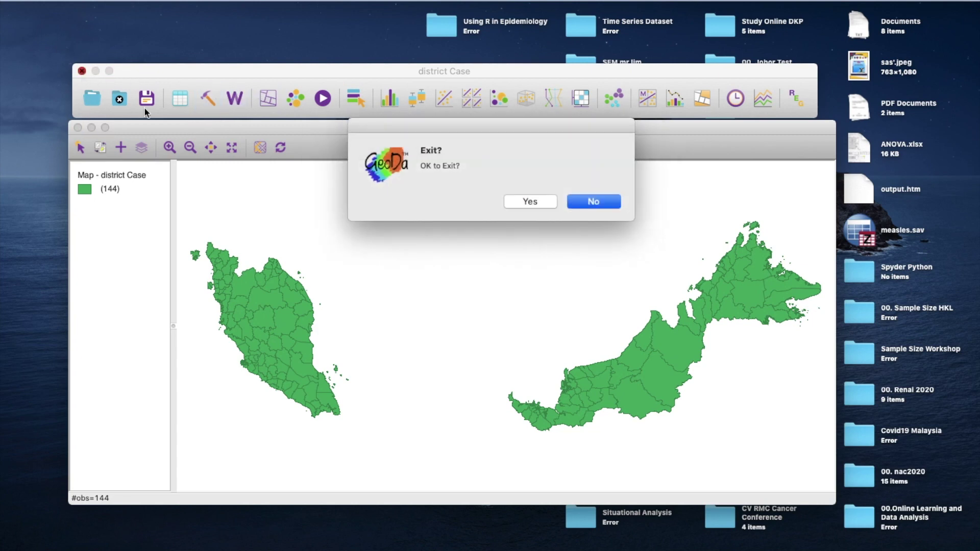
left_click(545, 202)
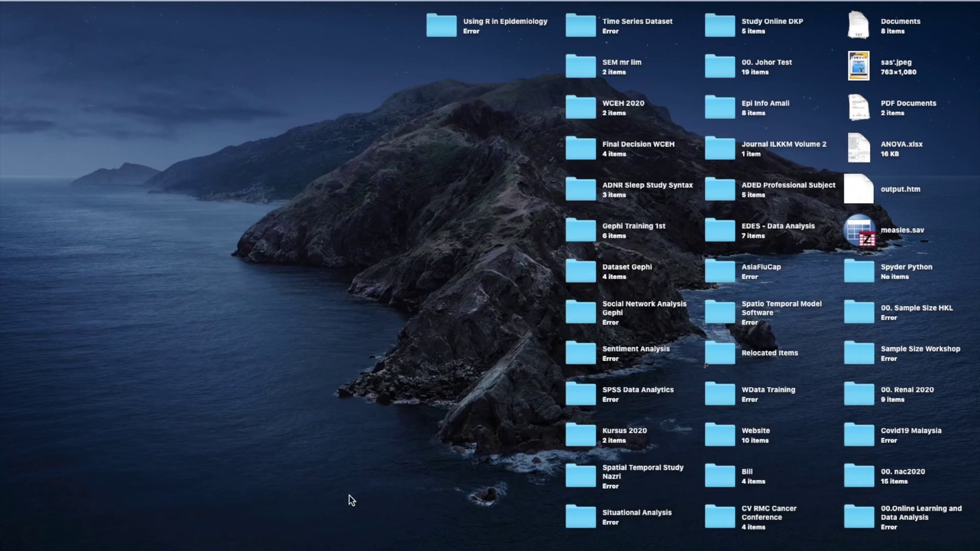
left_click(329, 550)
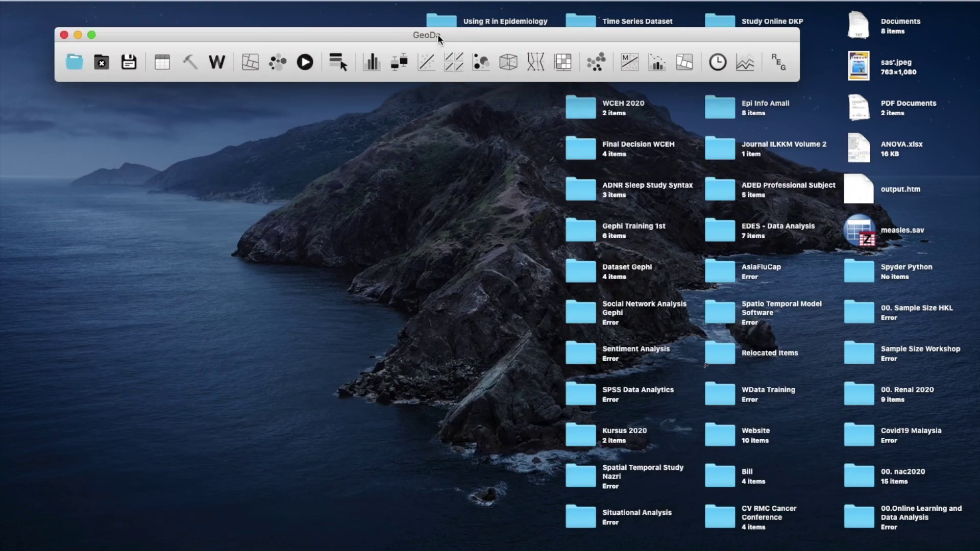
left_click_drag(438, 37, 443, 66)
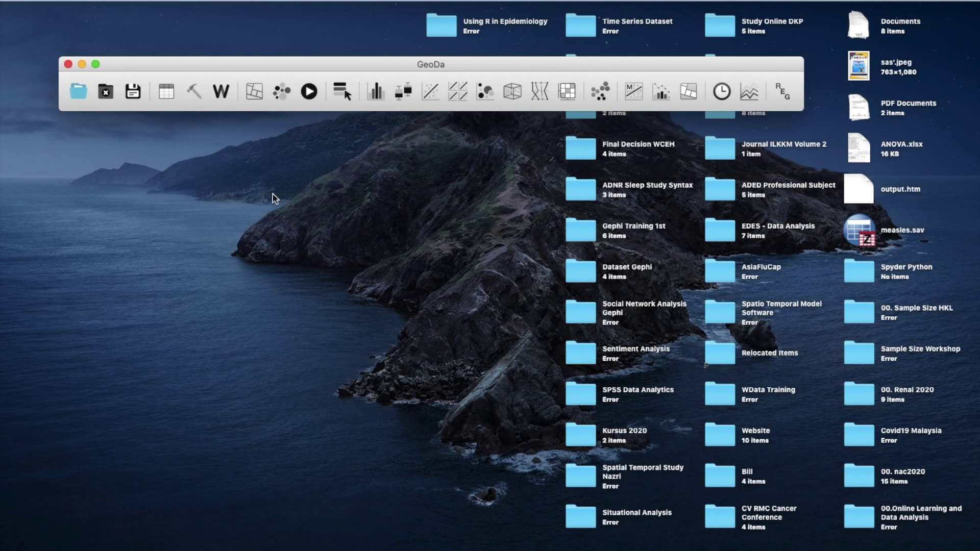
- Switch to Safari, visit geodacenter.github.io, look through the GeoDa home page and close the browser window
left_click(151, 549)
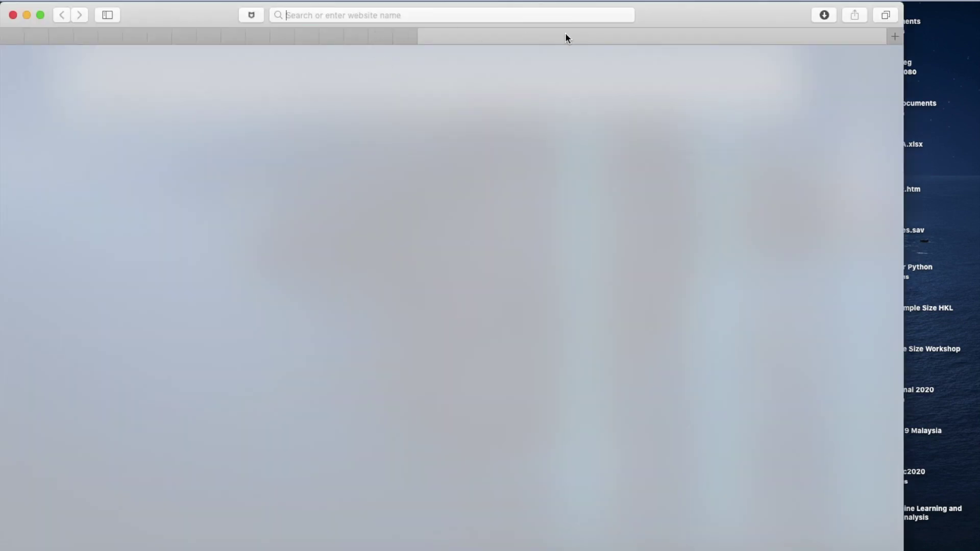
left_click_drag(678, 14, 685, 66)
type("geoda")
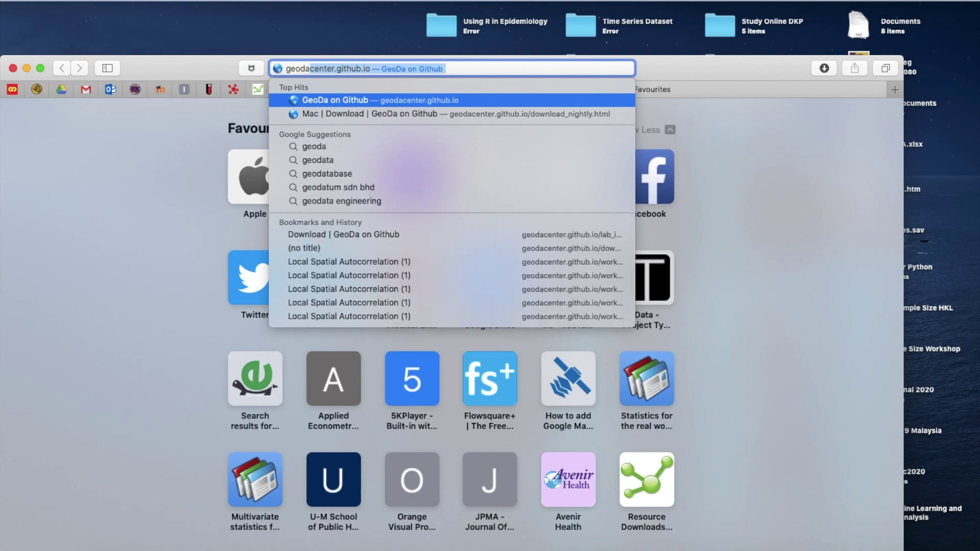
key("Return")
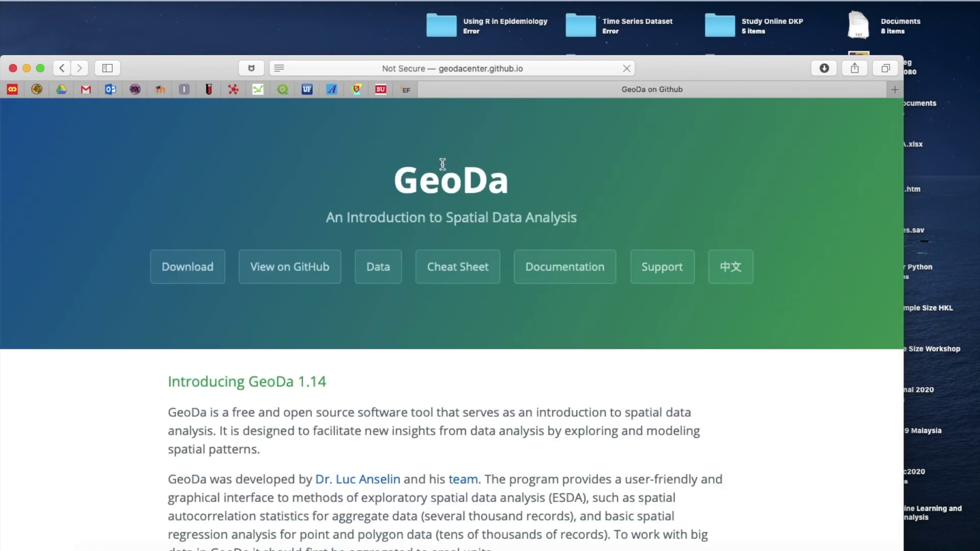
scroll(304, 323, "down", 15)
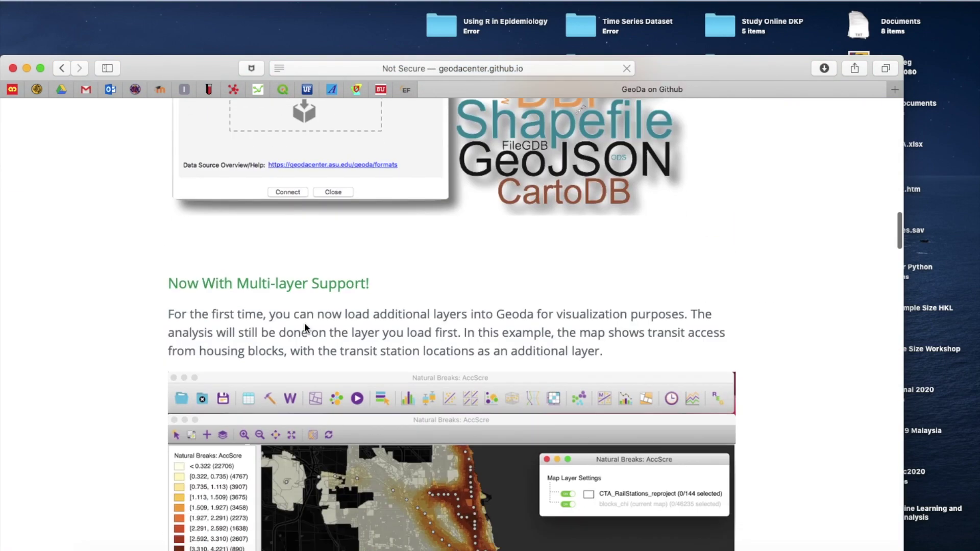
scroll(306, 327, "down", 15)
scroll(305, 327, "up", 20)
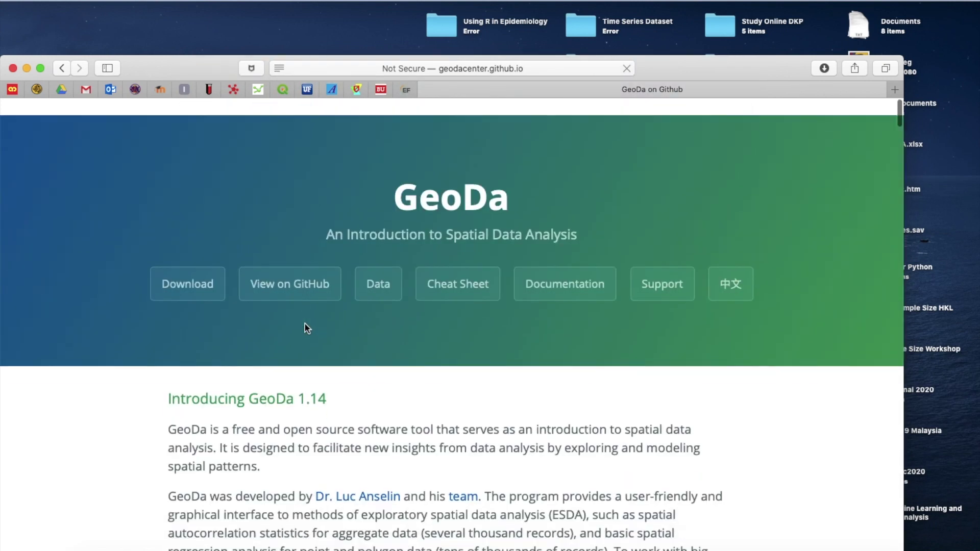
left_click(14, 67)
- Load the recent district Case dataset in GeoDa and arrange an enlarged map window beneath the main toolbar
left_click_drag(344, 63, 378, 67)
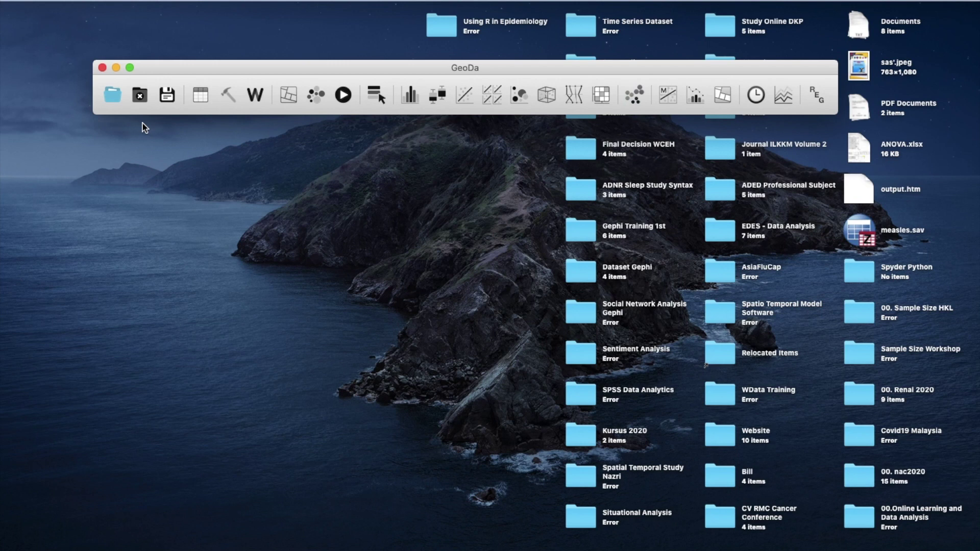
left_click(111, 102)
left_click(515, 200)
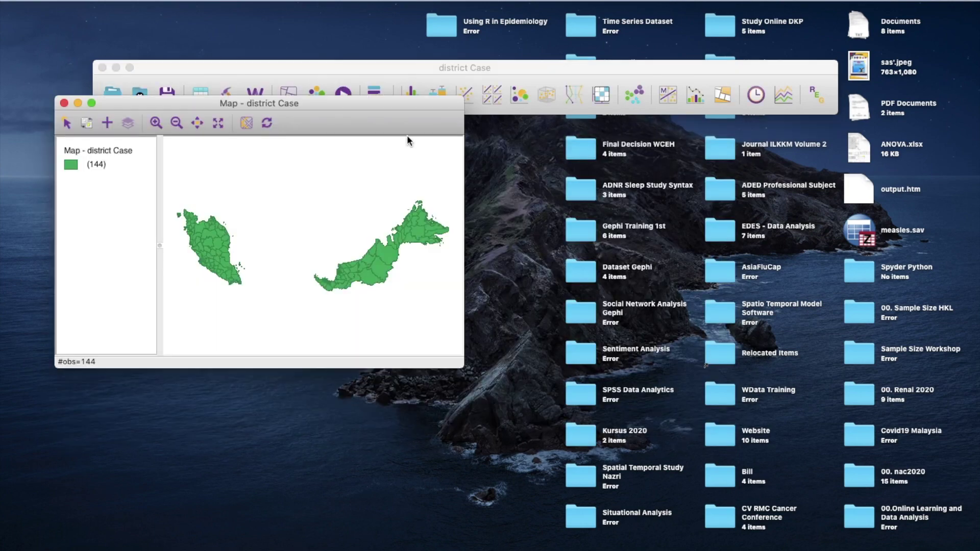
left_click_drag(461, 366, 797, 511)
left_click_drag(783, 106, 839, 128)
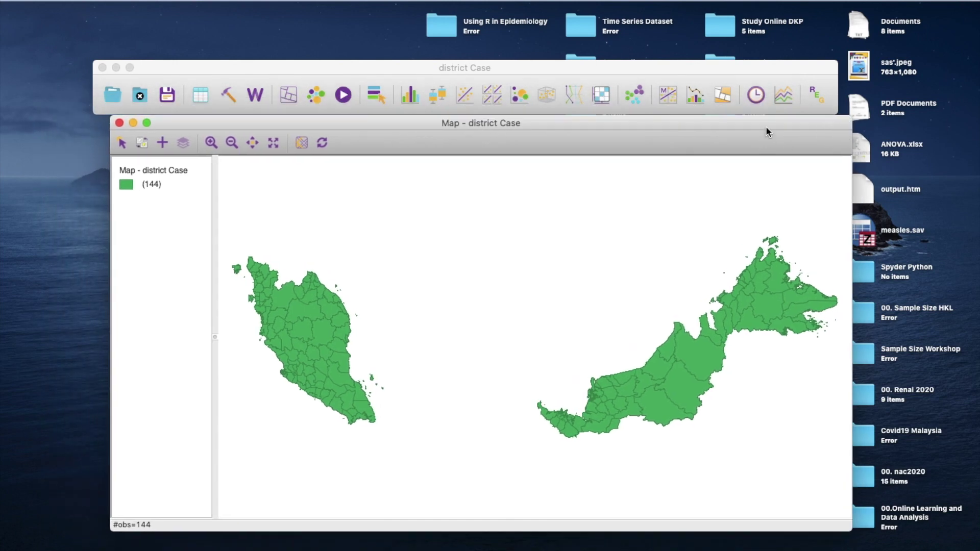
left_click_drag(766, 128, 753, 130)
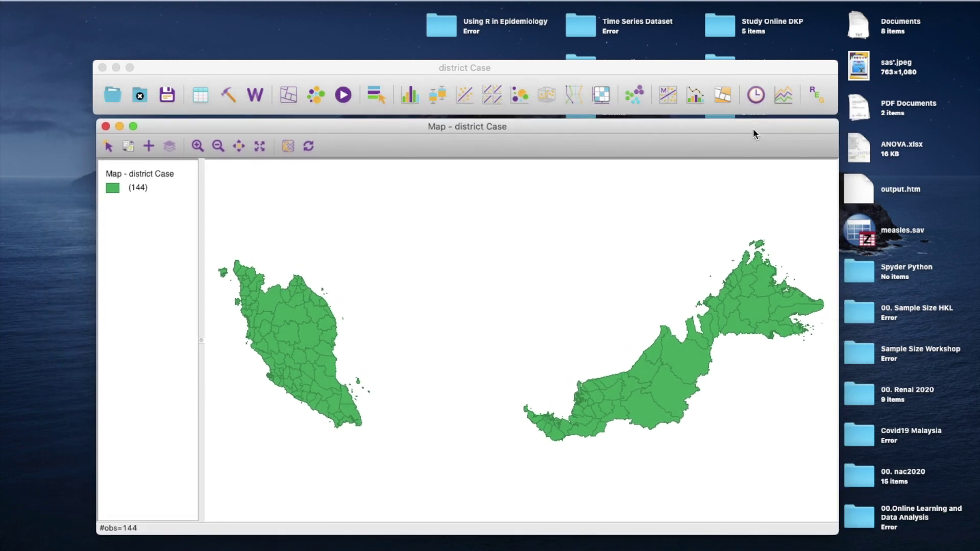
- Show the district Case data table and enlarge its window until every column fits
left_click(197, 93)
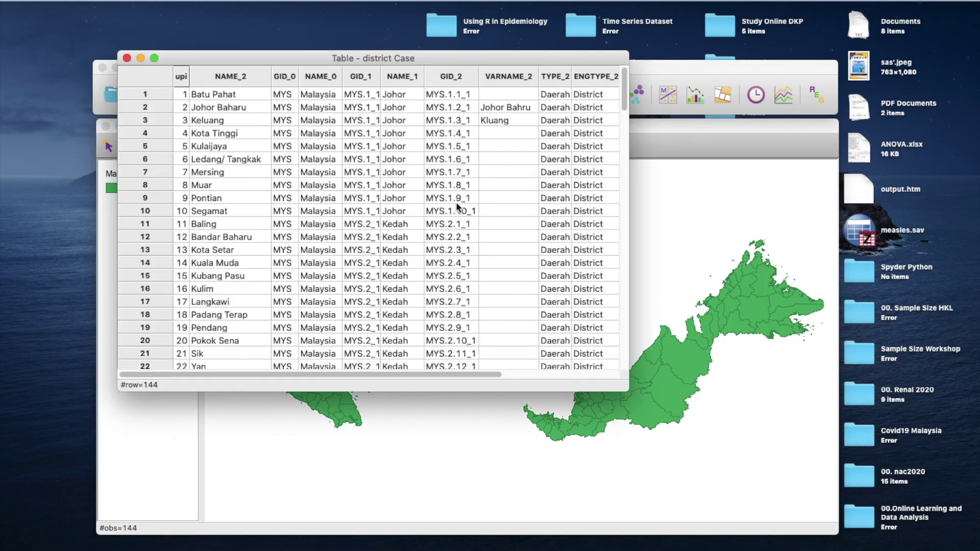
left_click_drag(627, 391, 796, 473)
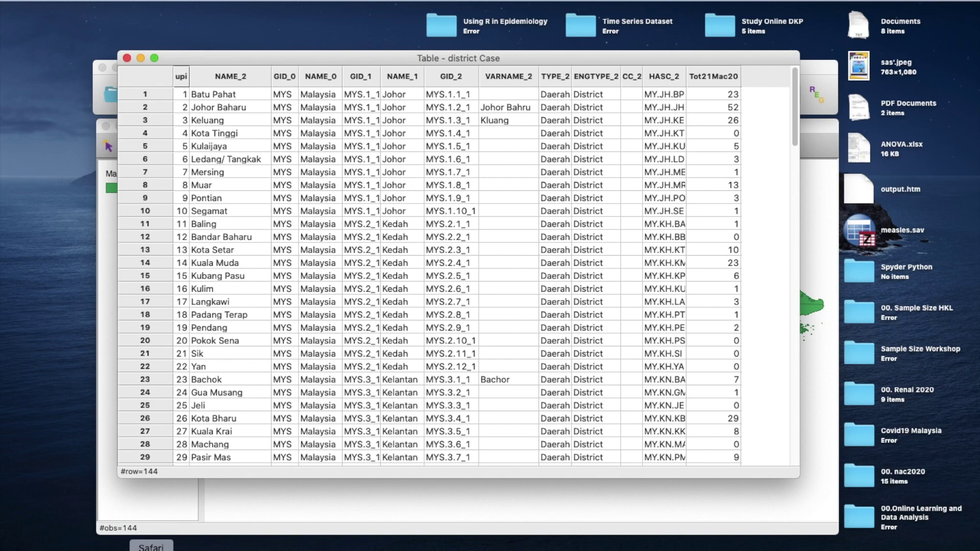
- Switch to Safari, find the mygeoportal website, view the Malaysia Geoportal home page and close the browser window
left_click(152, 549)
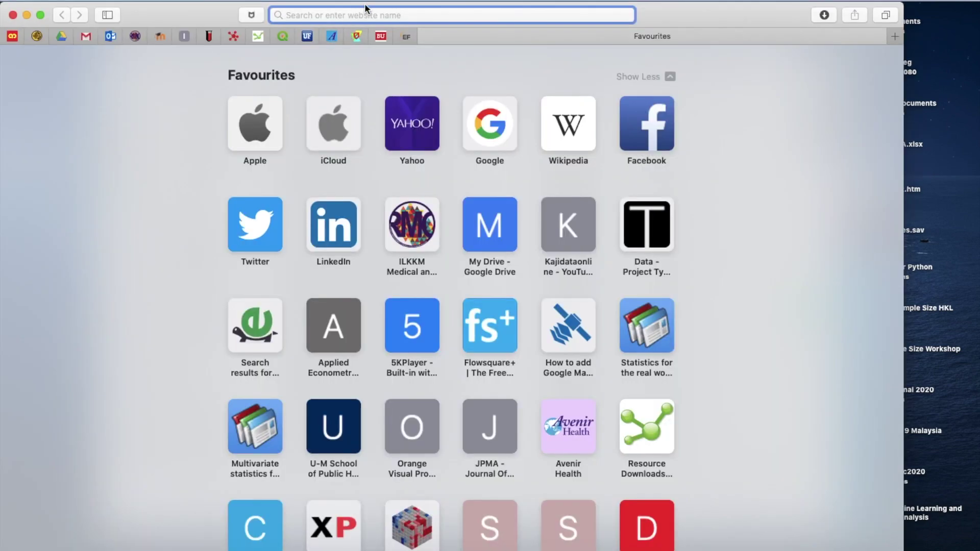
type("mygeoportal")
key("Return")
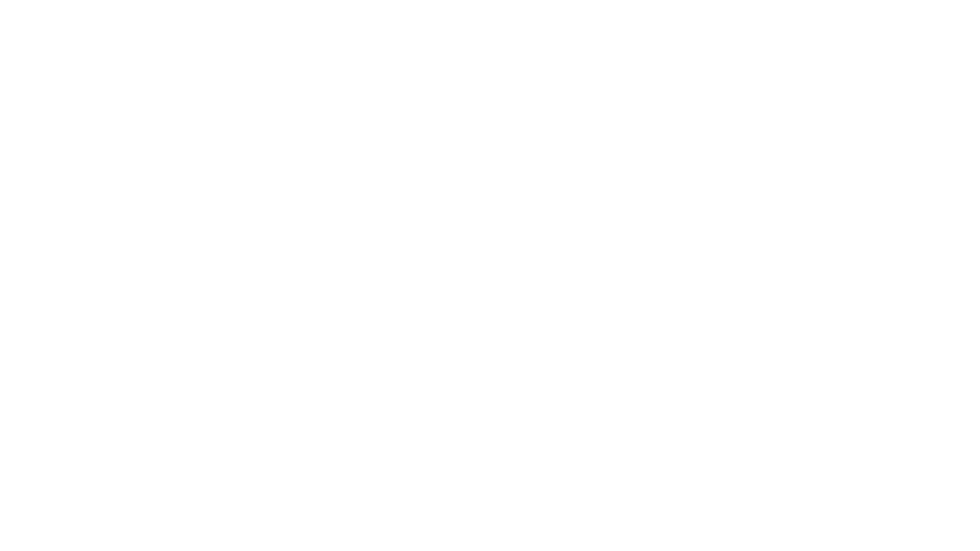
left_click(168, 170)
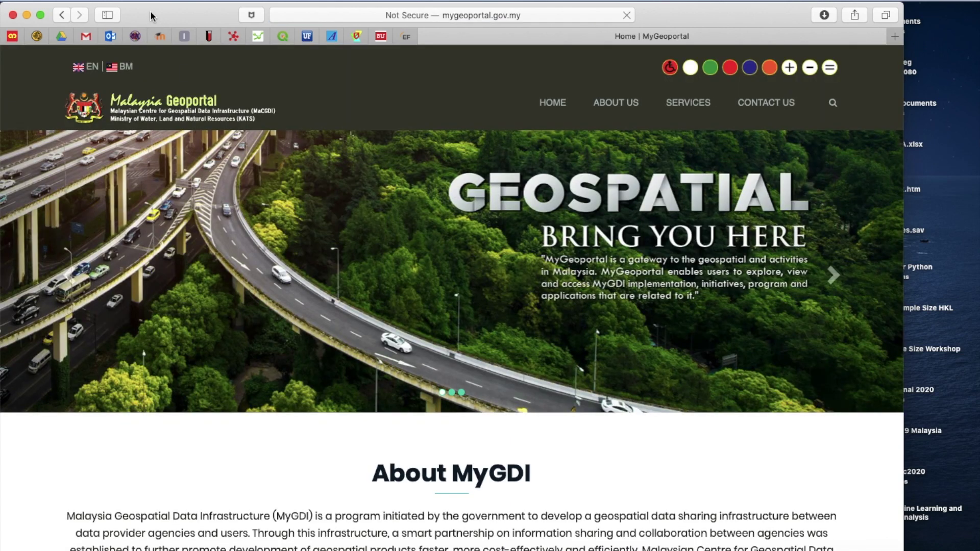
left_click_drag(160, 11, 222, 141)
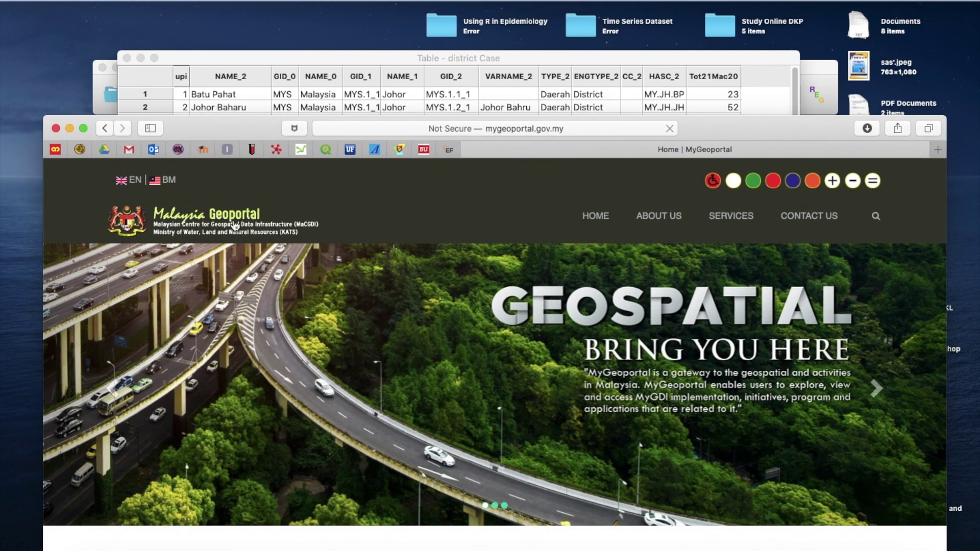
left_click(56, 130)
left_click_drag(245, 122, 239, 115)
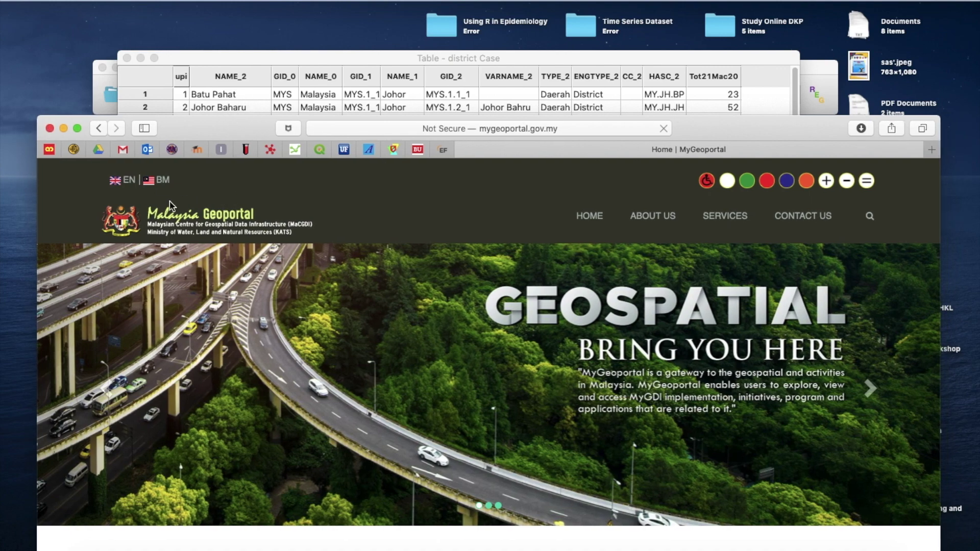
left_click(49, 129)
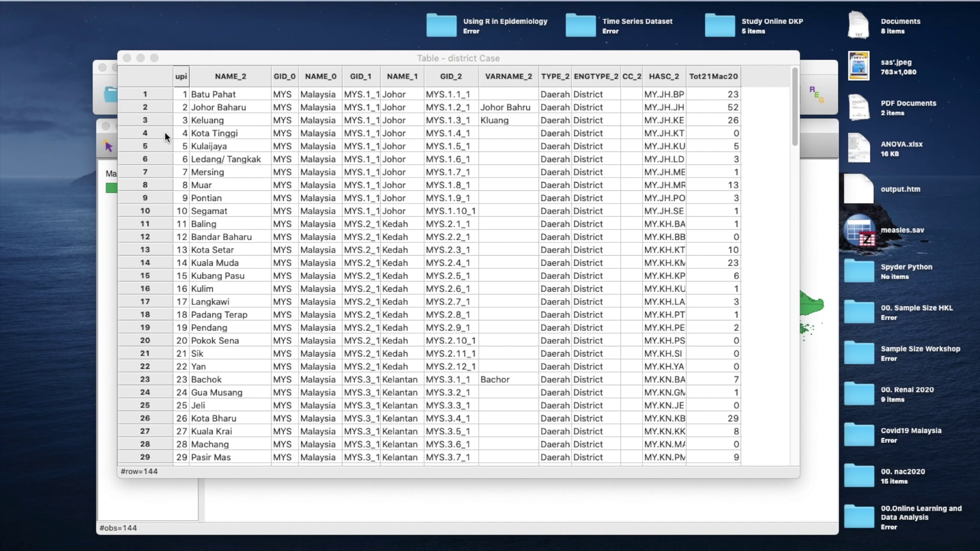
- Preview the Add Variable settings for an integer variable in the district Case table, and close the table without adding one
left_click(250, 59)
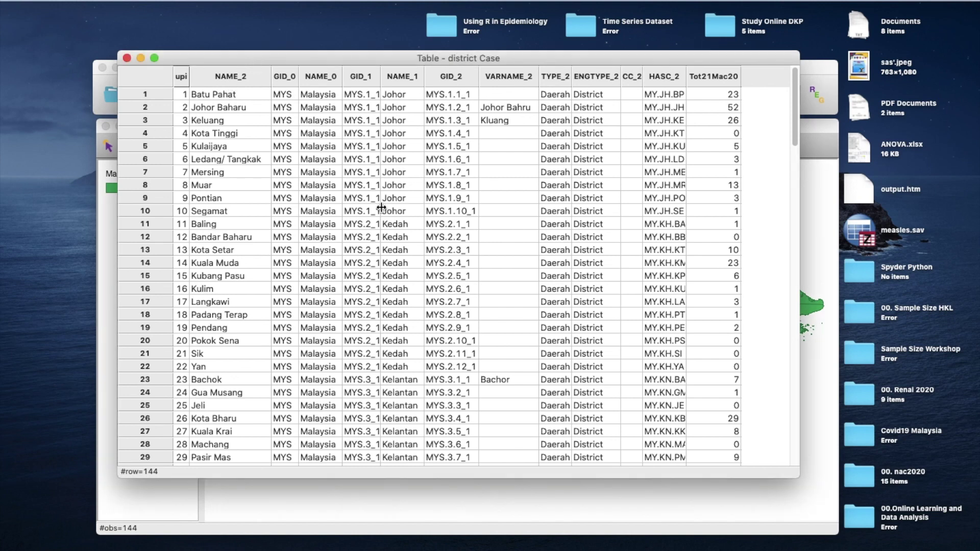
left_click_drag(626, 57, 635, 118)
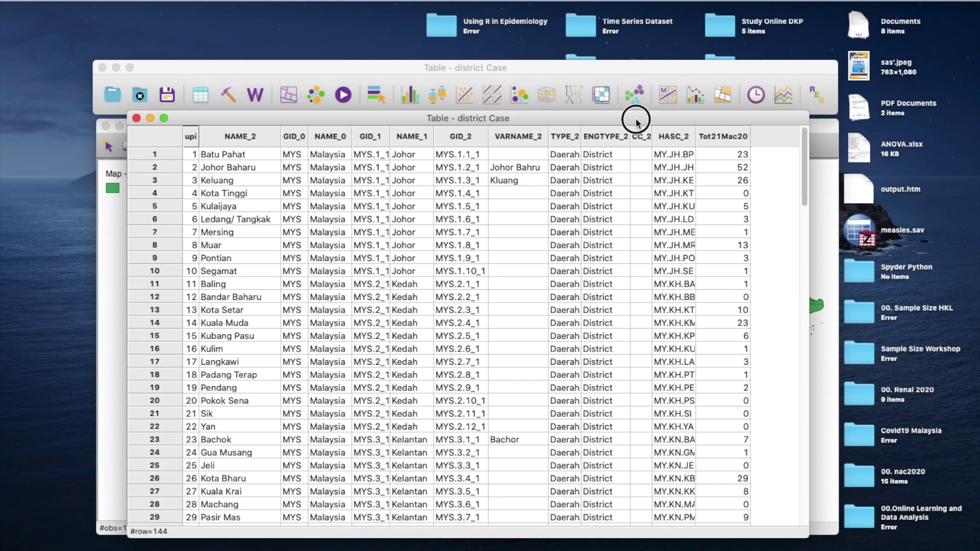
right_click(719, 143)
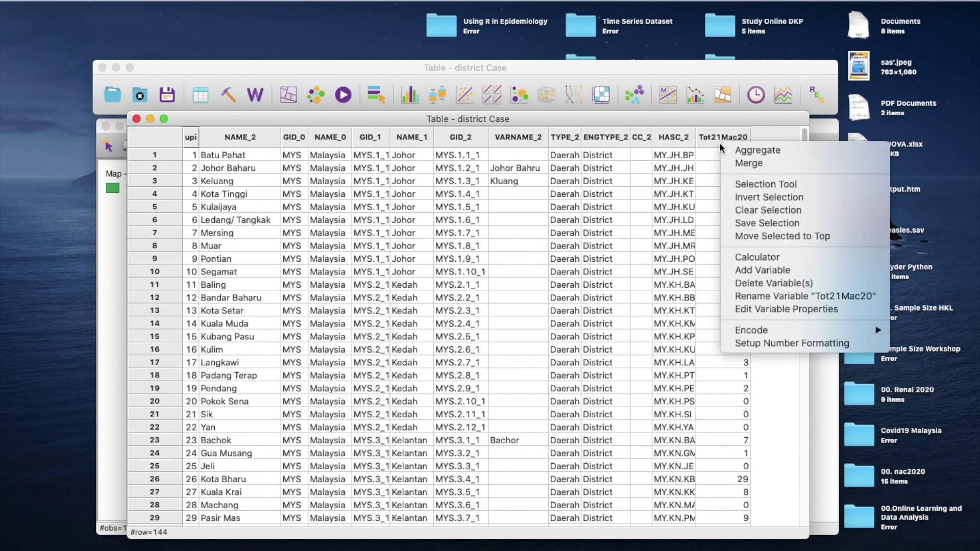
left_click(745, 272)
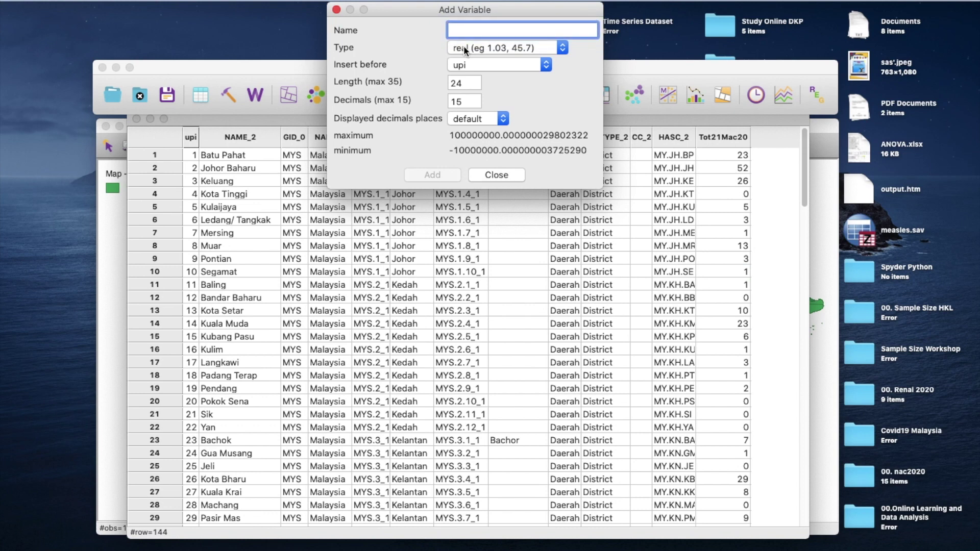
left_click(464, 45)
left_click(466, 63)
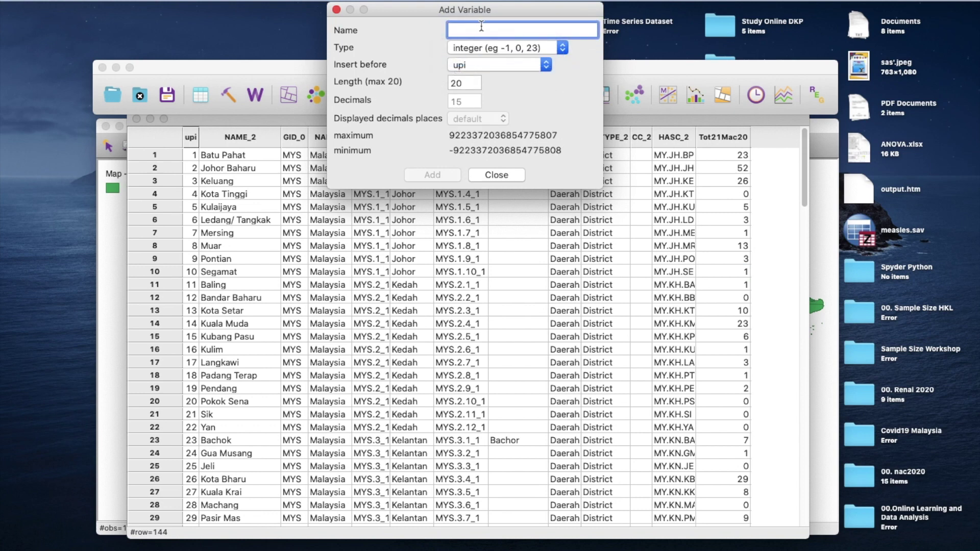
left_click(497, 174)
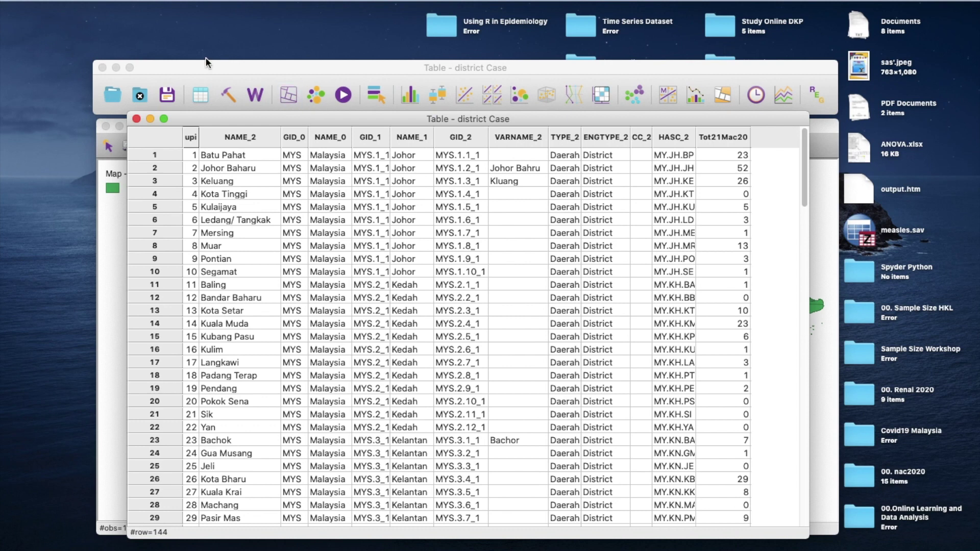
left_click(137, 118)
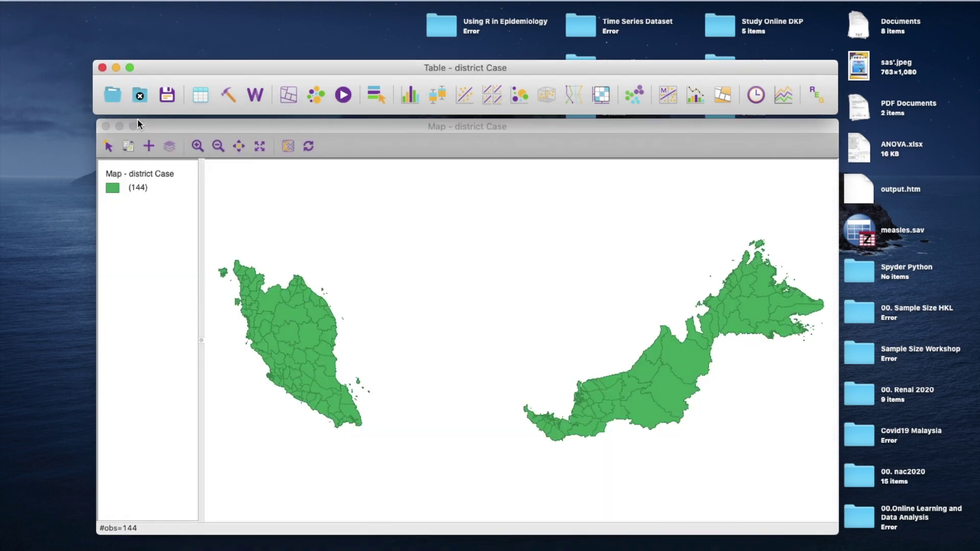
- Close the current project, reload the recent district Case dataset, and arrange its enlarged map window beneath the main toolbar
left_click(290, 201)
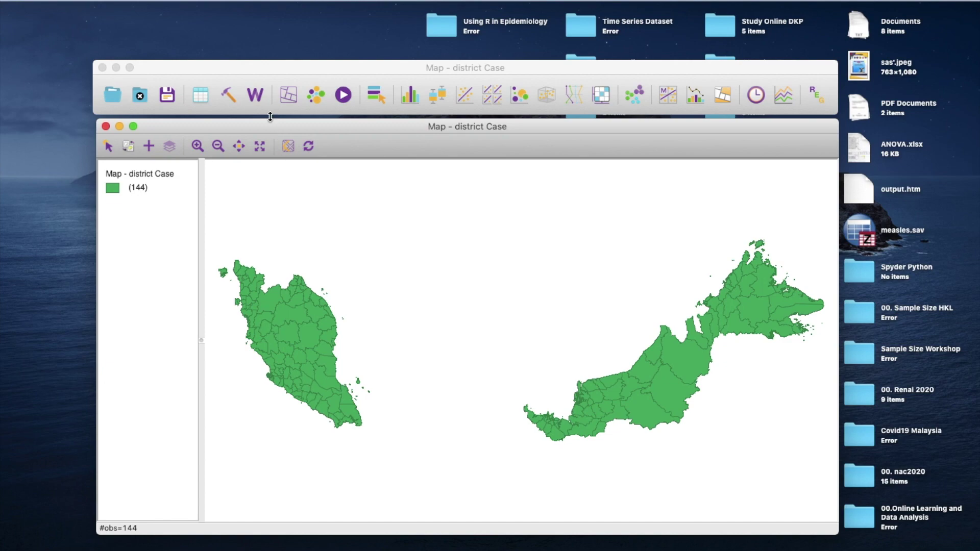
left_click(138, 96)
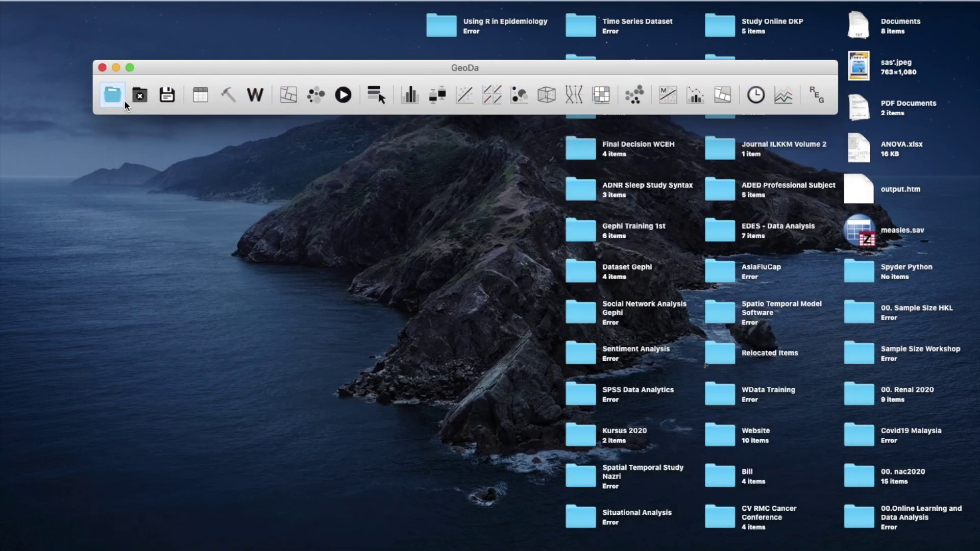
left_click(122, 99)
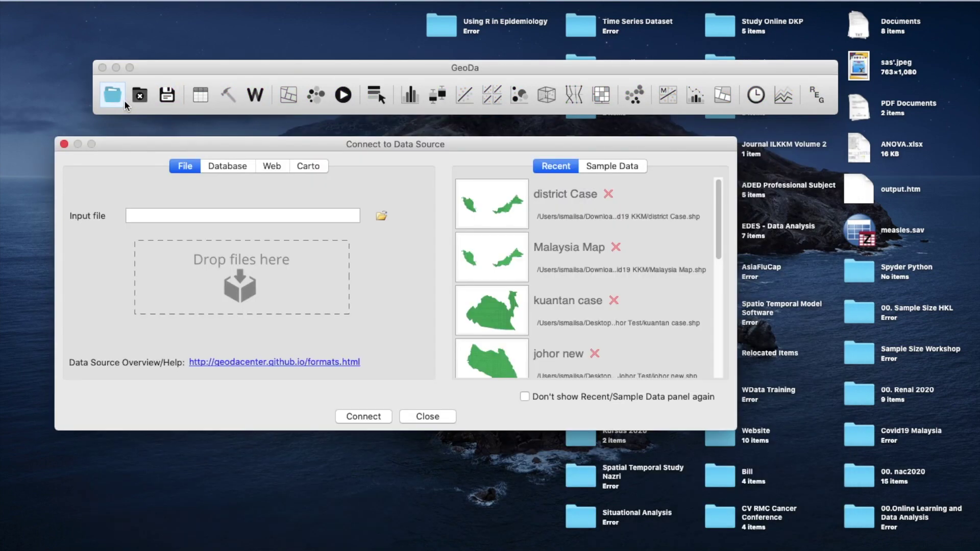
left_click(501, 216)
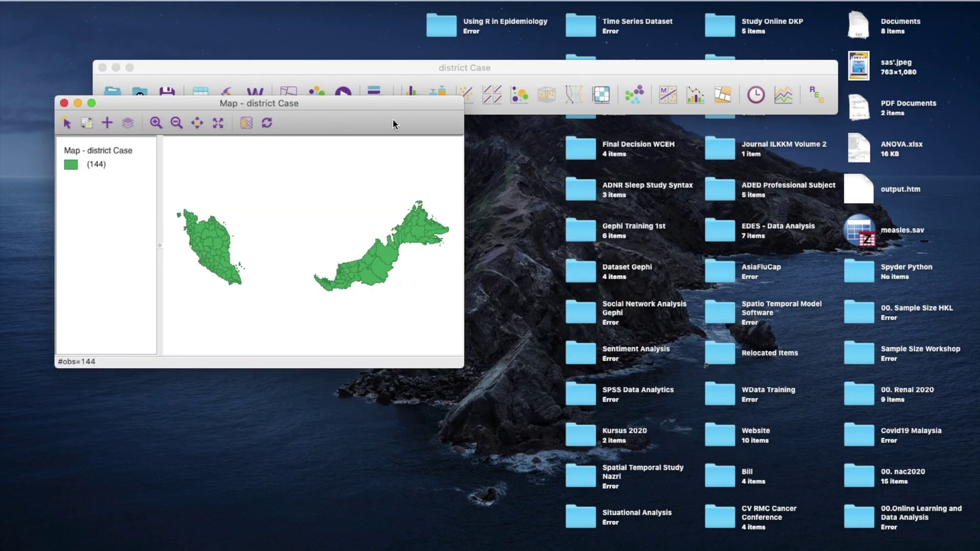
double_click(394, 104)
left_click_drag(479, 11, 489, 132)
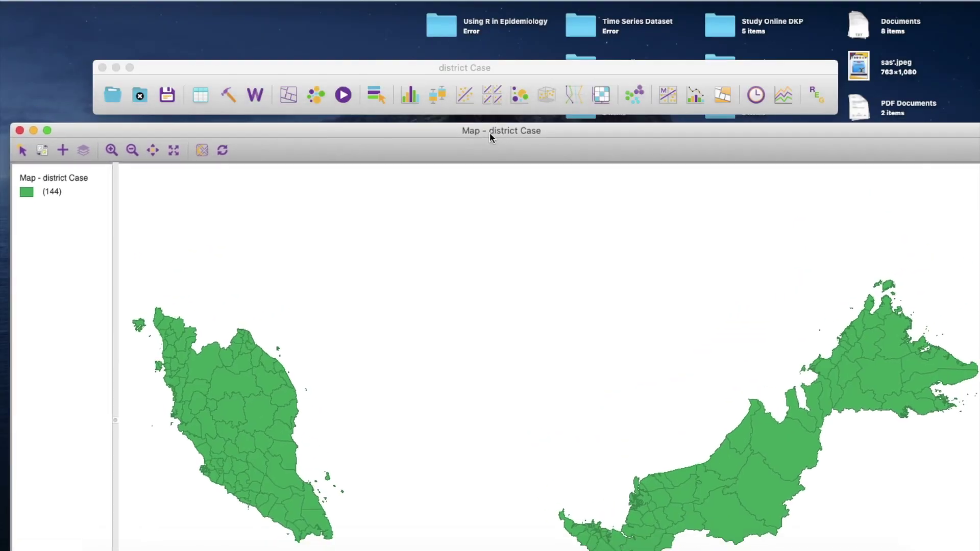
left_click(488, 74)
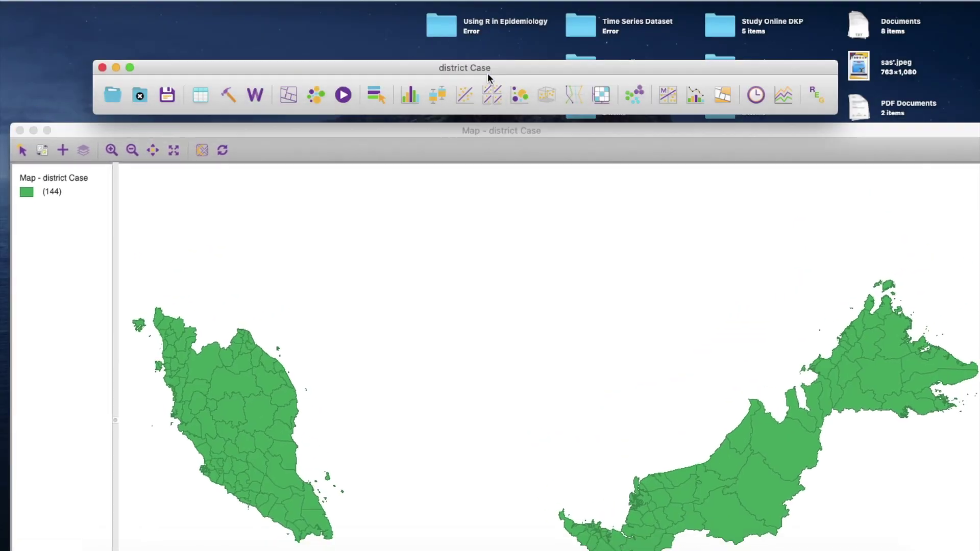
- Load the spatial weights file district Case QUEEN.gal into the Weights Manager
left_click(254, 95)
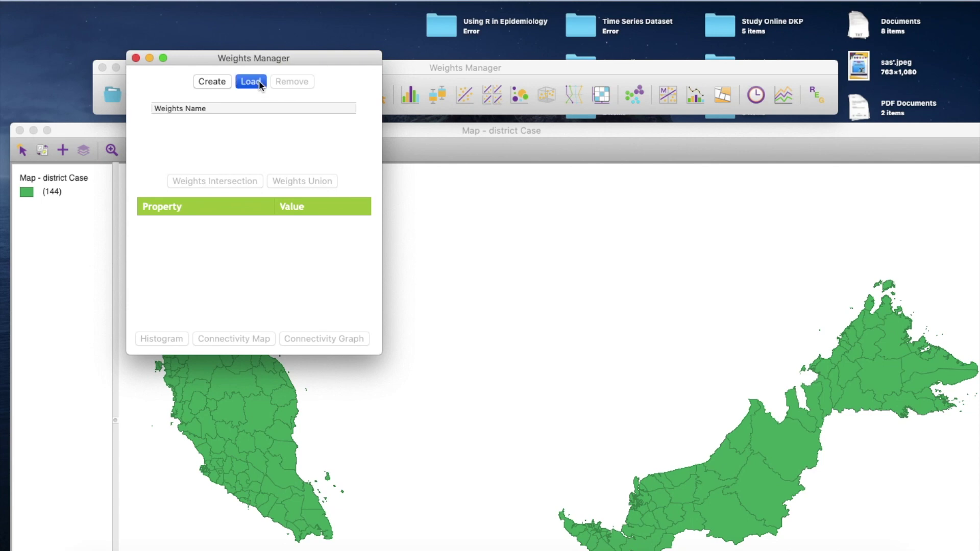
left_click(259, 81)
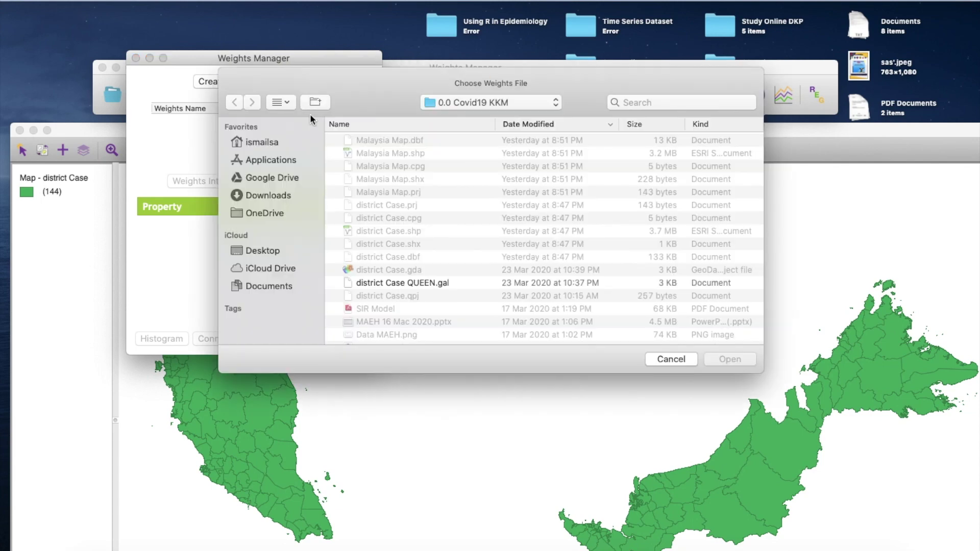
left_click(445, 283)
double_click(445, 282)
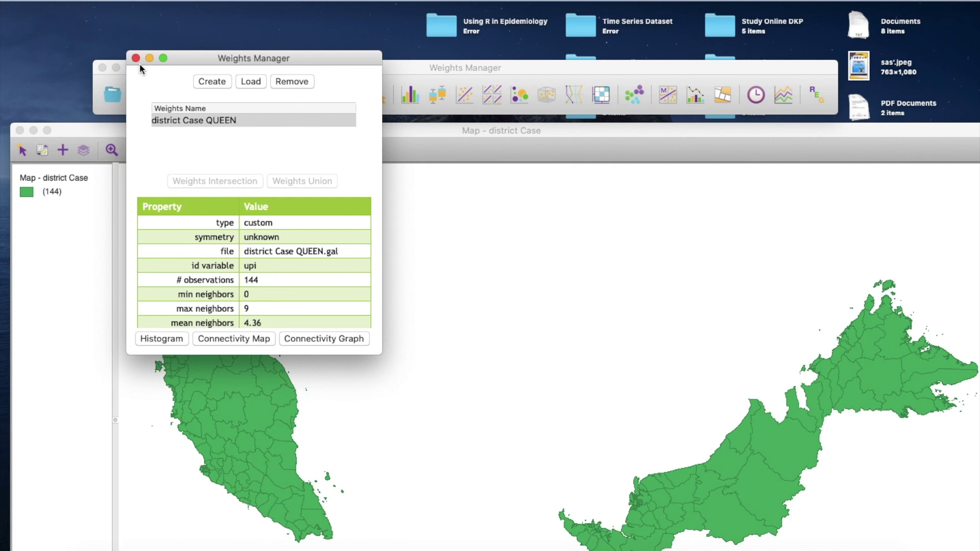
- Review the ID variable choices and contiguity options for creating a weights file, and close the dialog without creating one
left_click(212, 81)
left_click(457, 92)
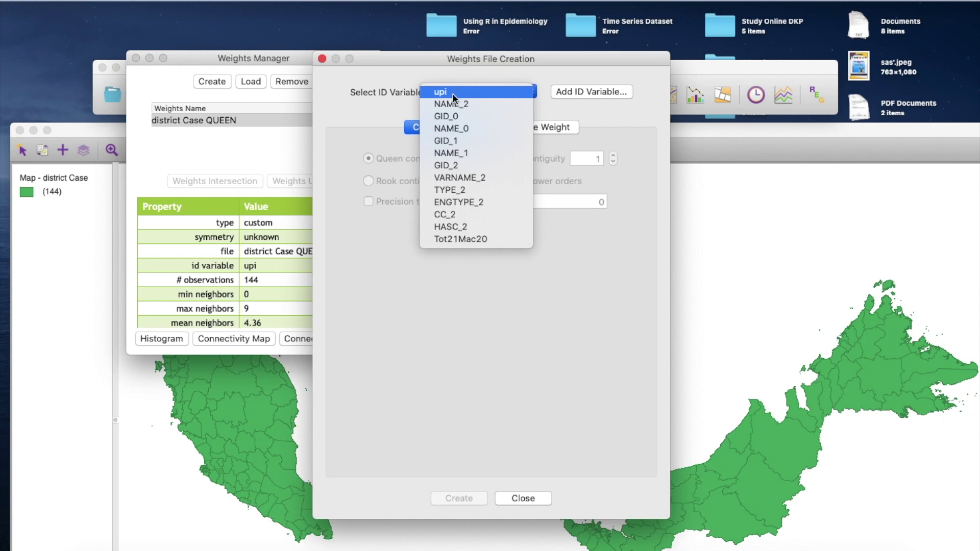
left_click(546, 288)
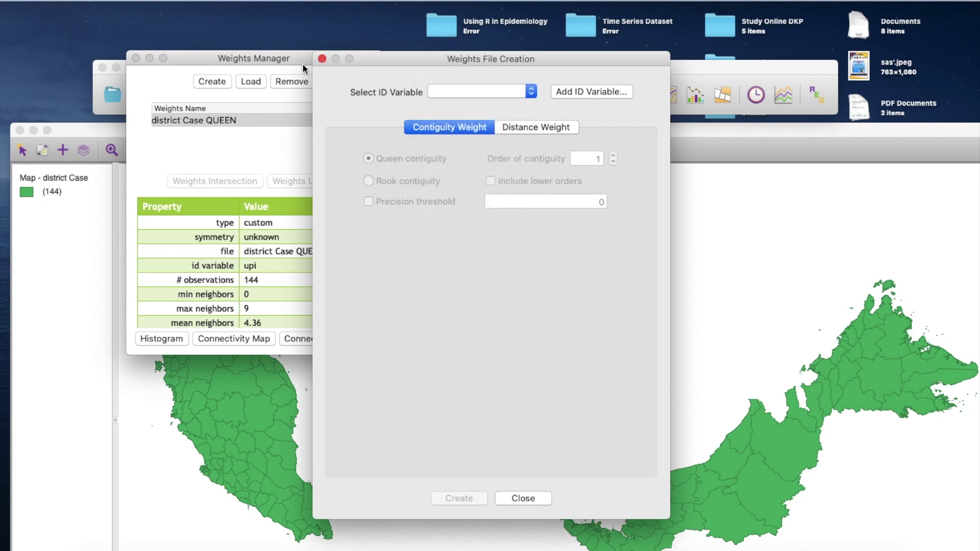
left_click(322, 59)
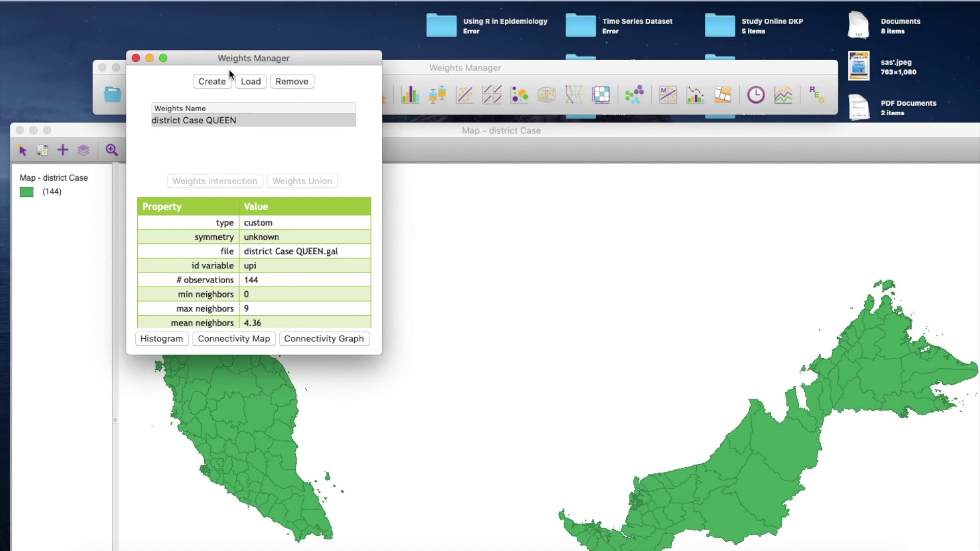
- View the connectivity histogram of the QUEEN weights, select the bars for four and six neighbors, and close it
left_click_drag(241, 55, 508, 84)
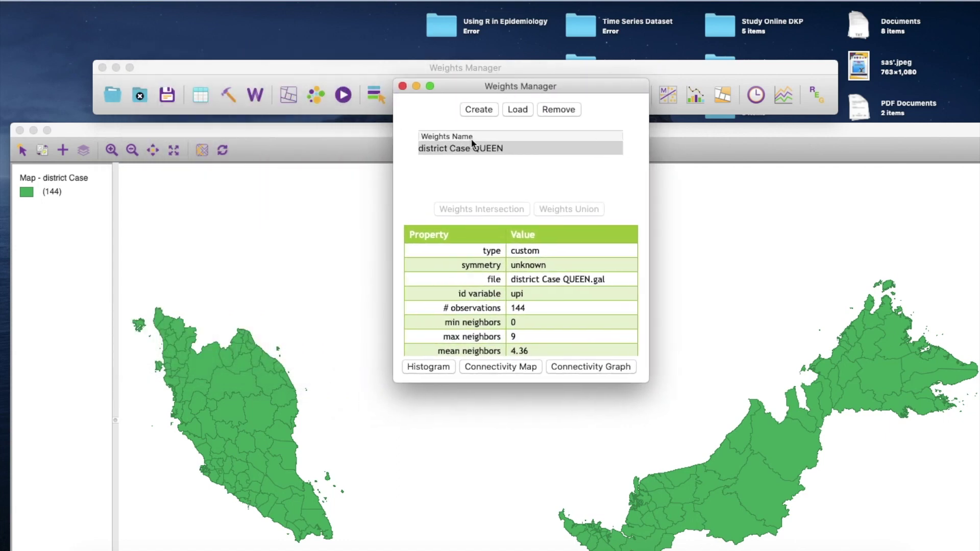
left_click(426, 363)
left_click(346, 128)
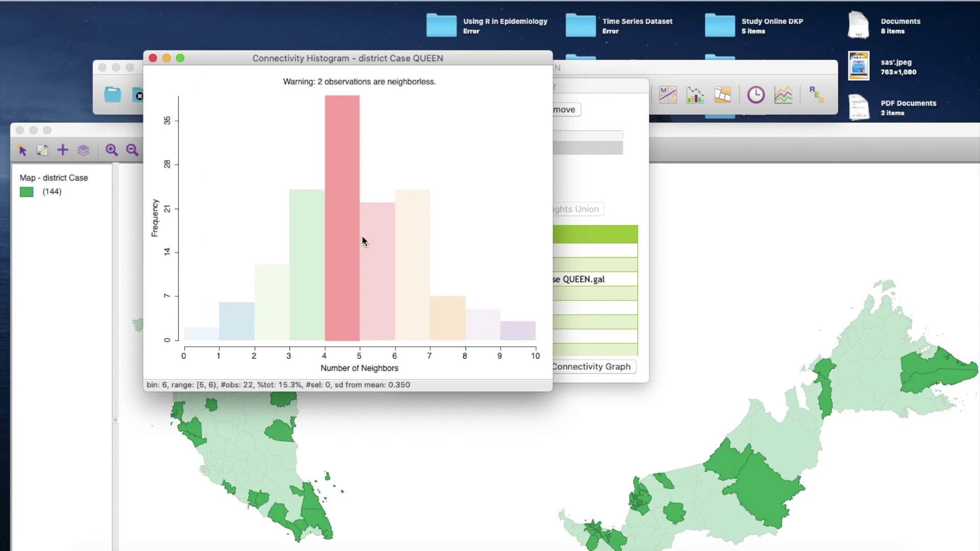
left_click(397, 252)
left_click(152, 58)
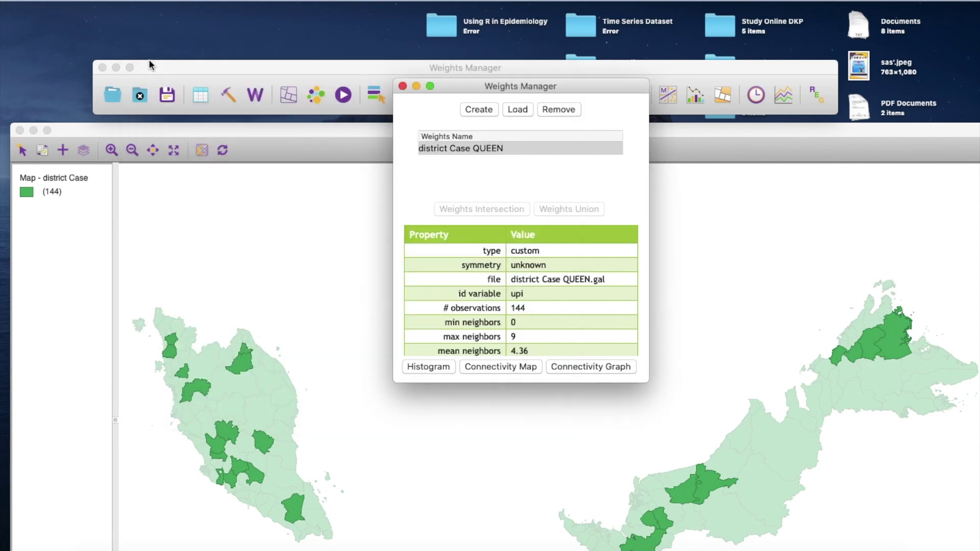
- Show the connectivity map of the QUEEN weights, examine the neighbors of several Peninsular districts, and close the map
left_click(515, 367)
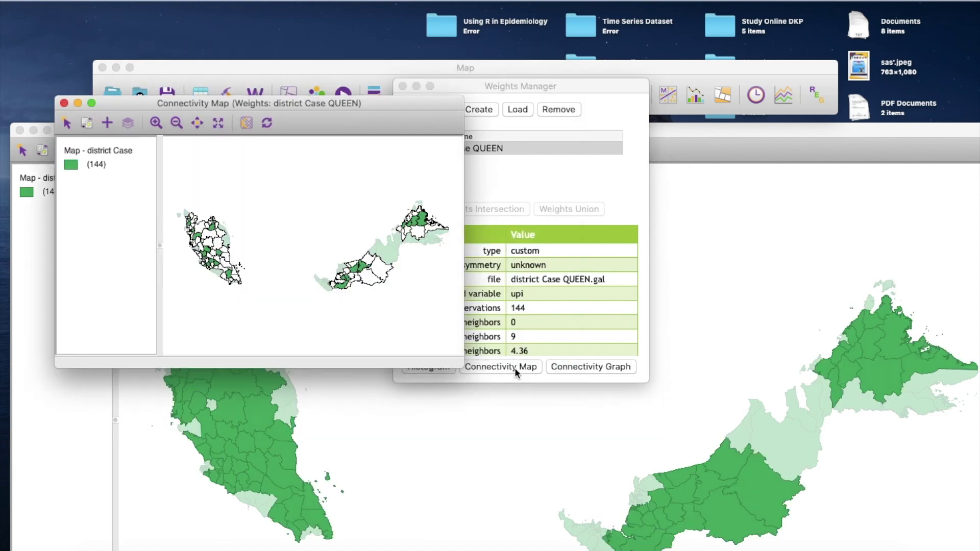
mouse_move(230, 277)
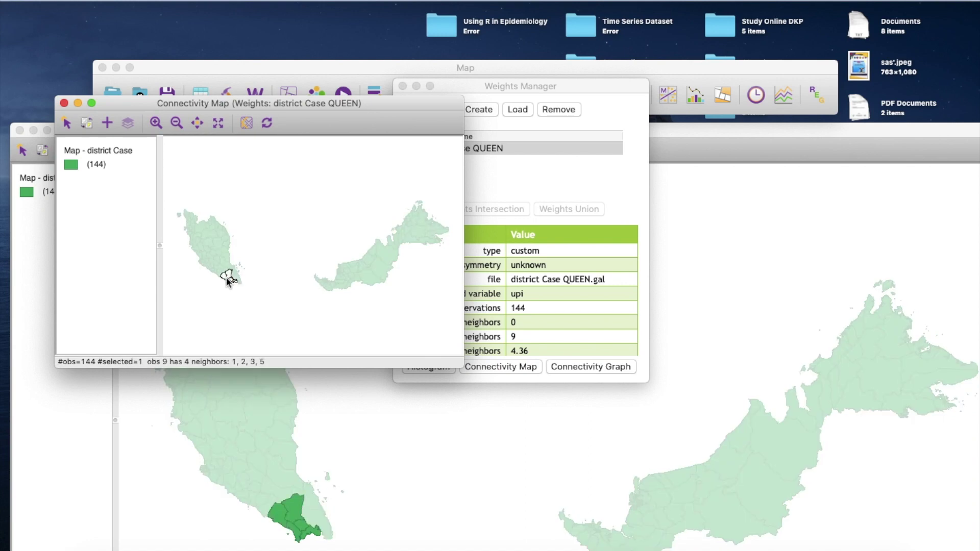
mouse_move(221, 233)
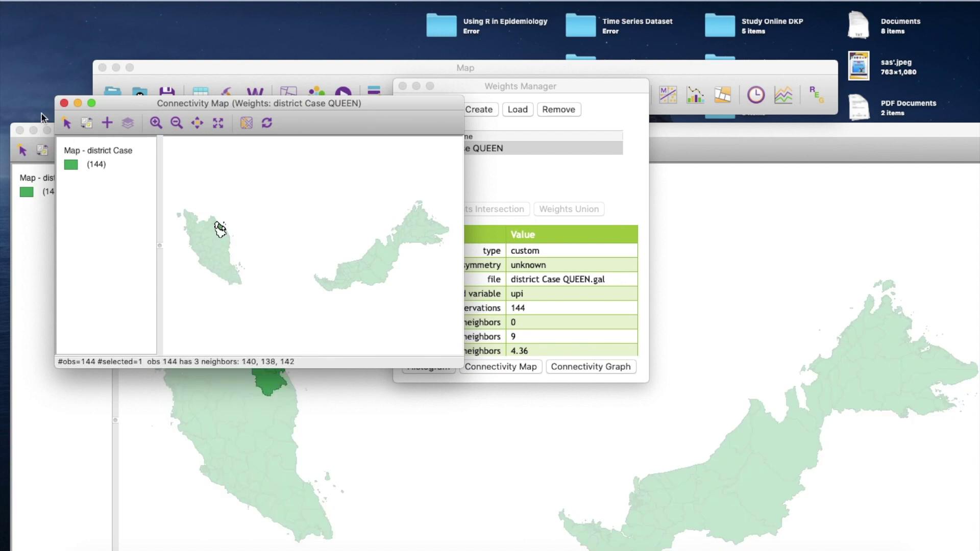
left_click(64, 103)
- View the connectivity graph of the QUEEN weights, and close it together with the Weights Manager
left_click(580, 366)
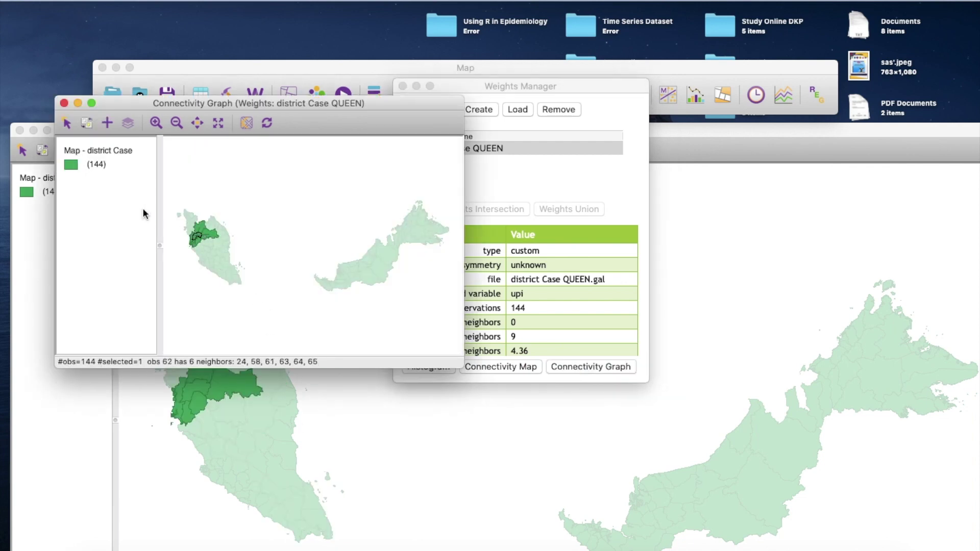
left_click(64, 102)
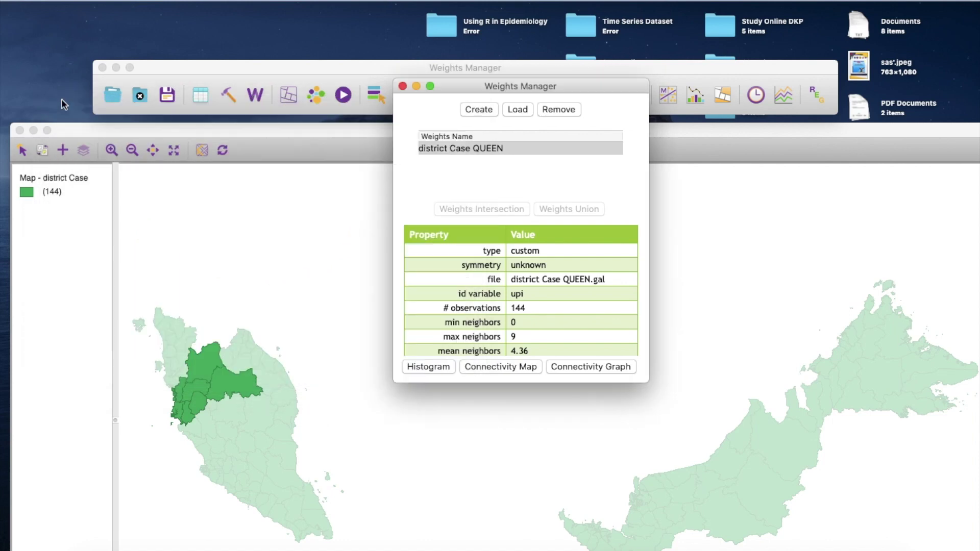
left_click(403, 86)
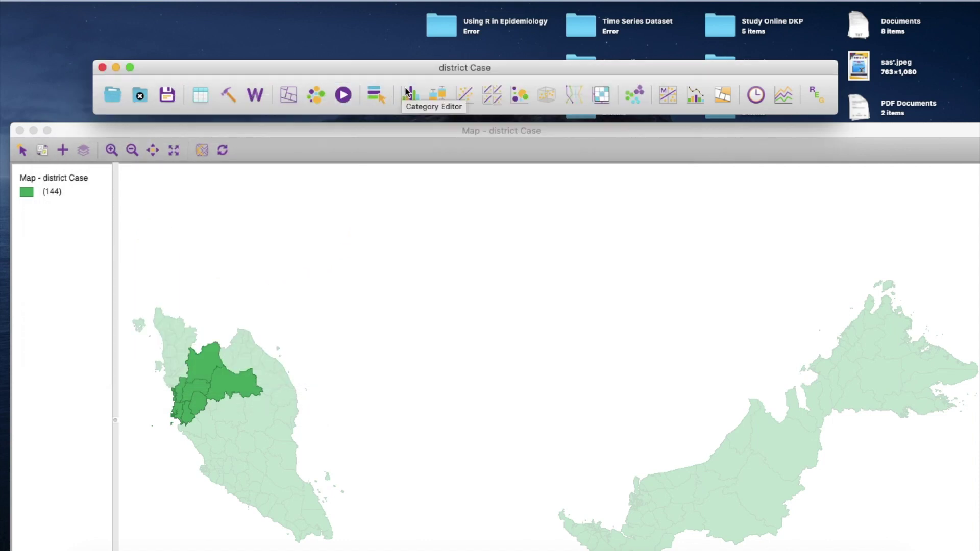
- Rearrange the toolbar and a smaller district Case map so the whole country fits, and clear the district selection
left_click_drag(460, 69, 458, 38)
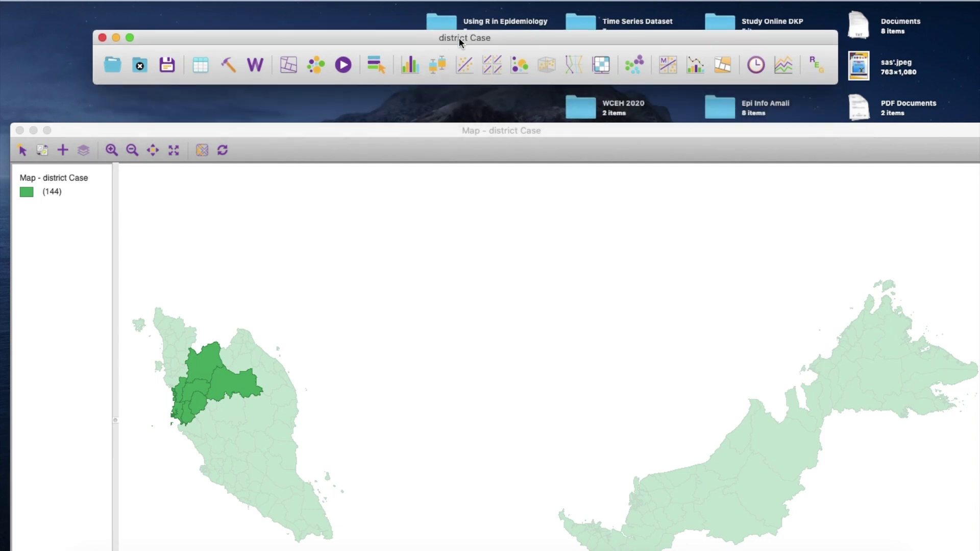
left_click_drag(476, 130, 467, 99)
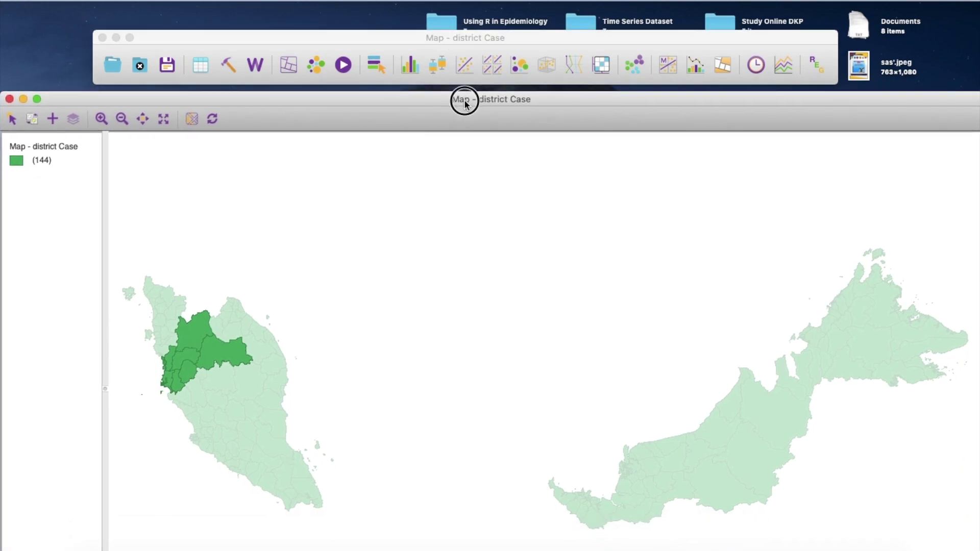
left_click_drag(1, 93, 98, 81)
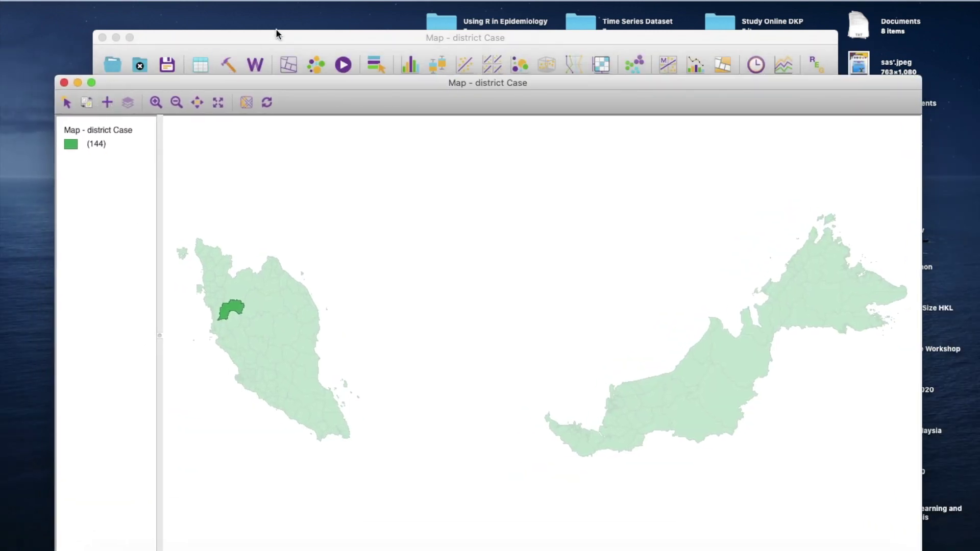
left_click_drag(304, 34, 304, 19)
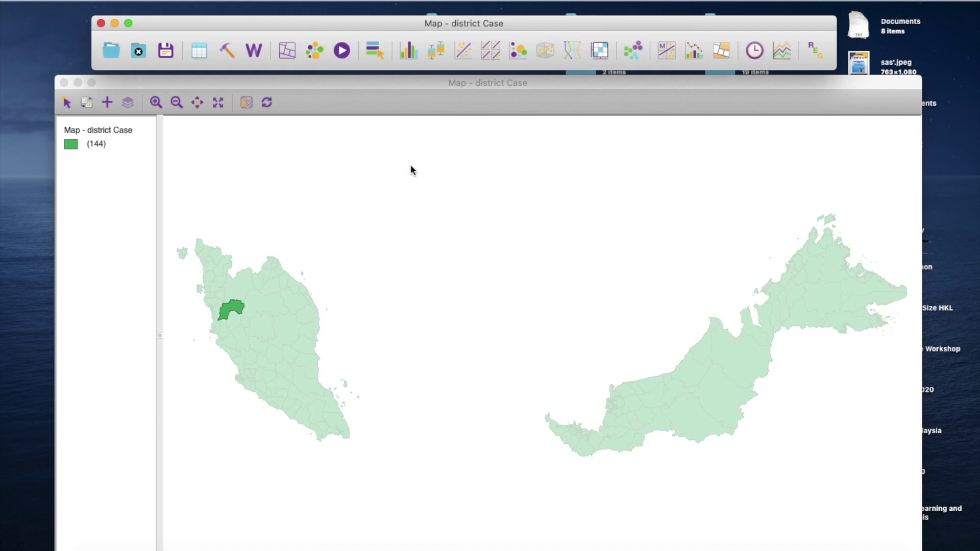
left_click(412, 167)
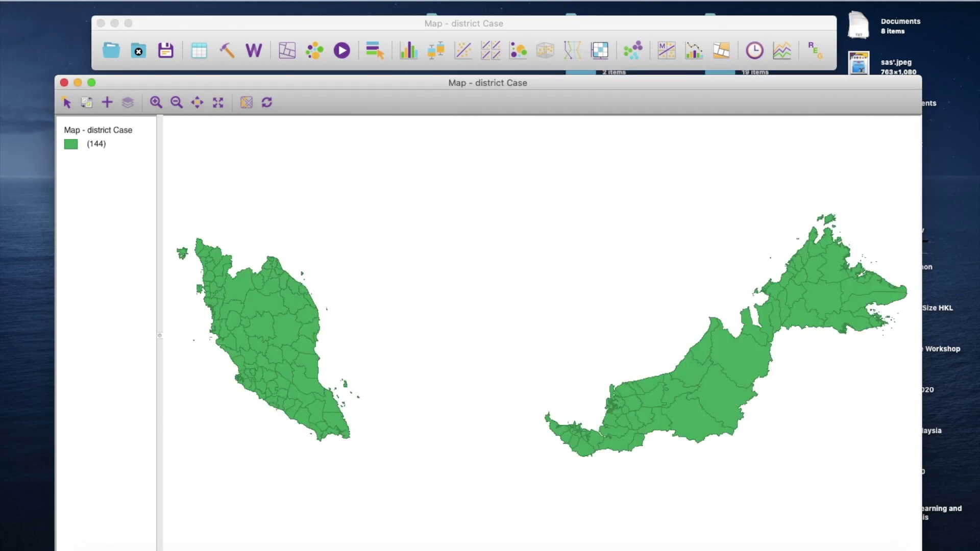
- Look through the available spatial autocorrelation analyses, including Univariate Local Moran's I
left_click(363, 2)
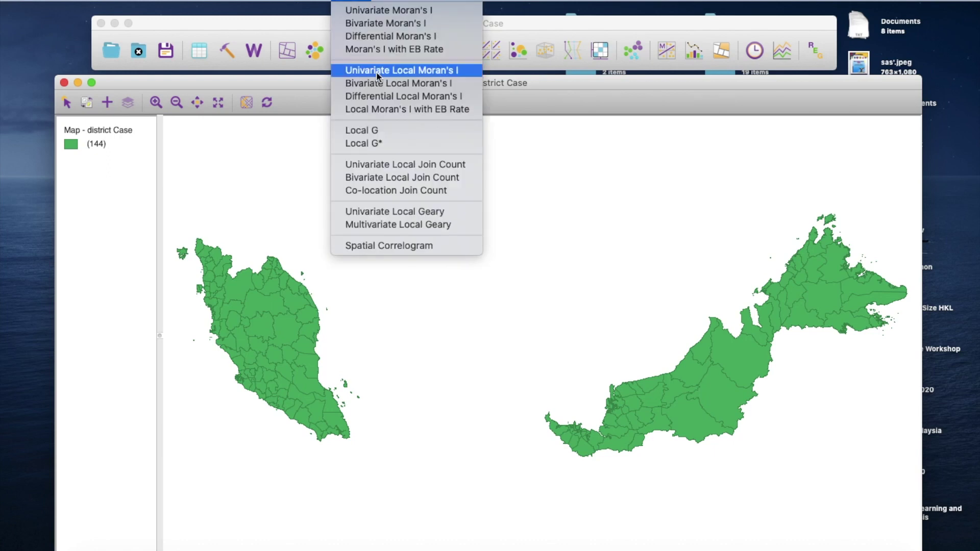
left_click(430, 76)
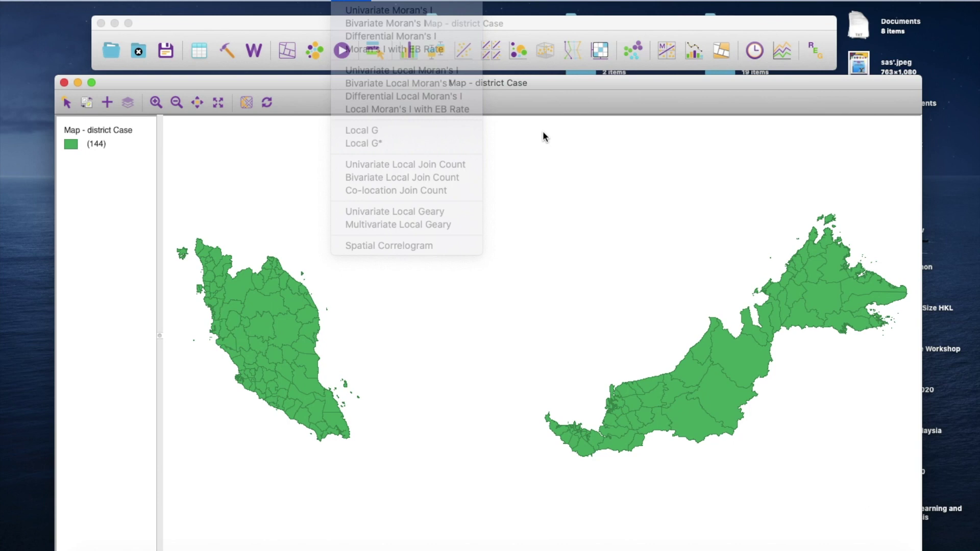
- Run a Univariate Local Moran's I analysis on Tot21Mac20 using the district Case QUEEN weights
left_click(719, 51)
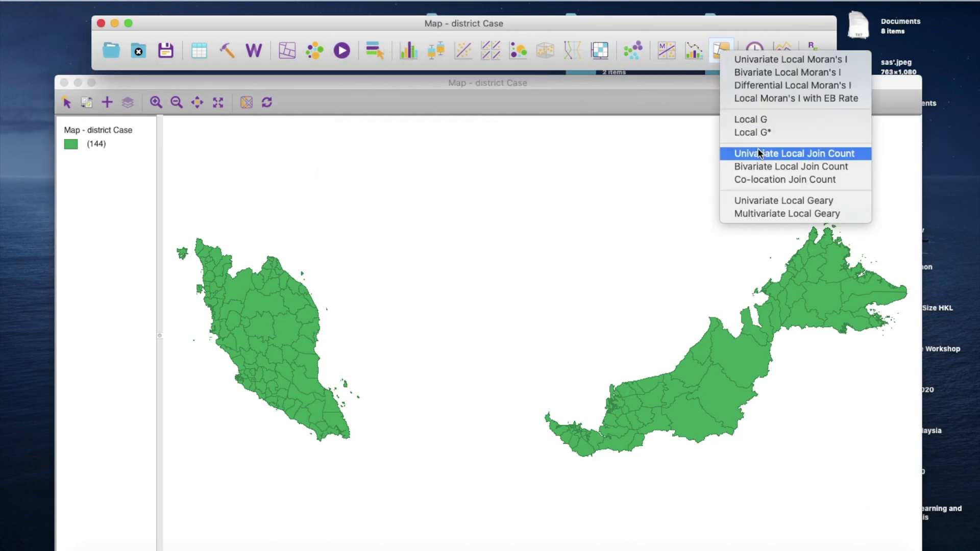
left_click(763, 65)
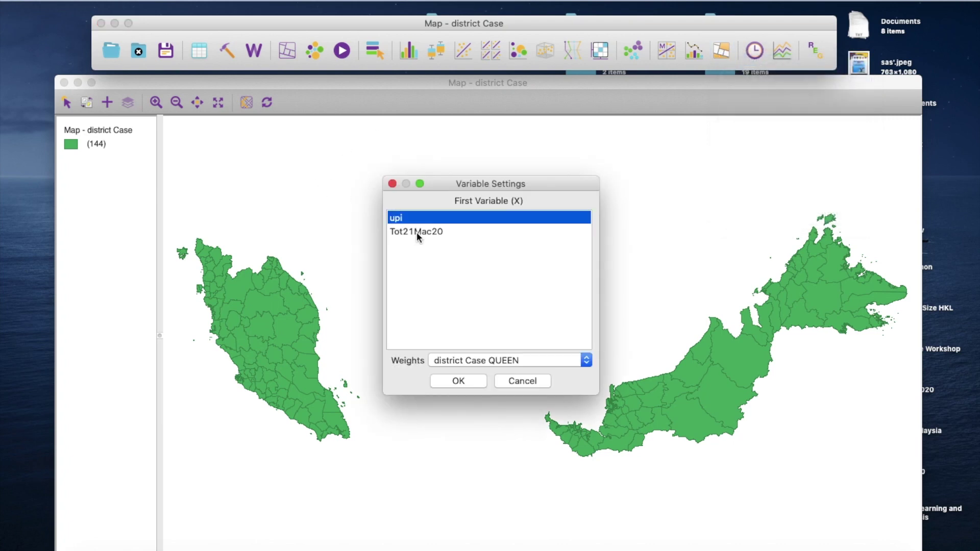
left_click(417, 231)
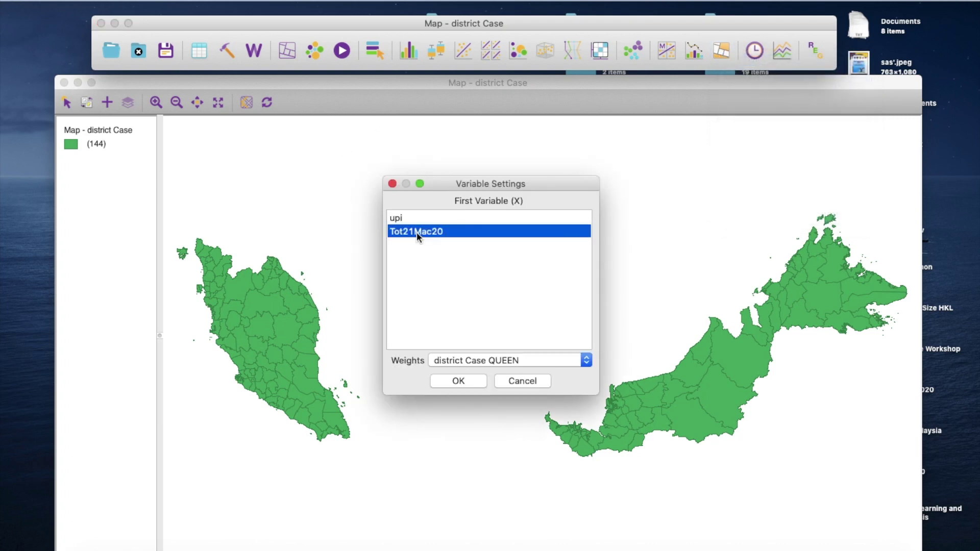
left_click(458, 381)
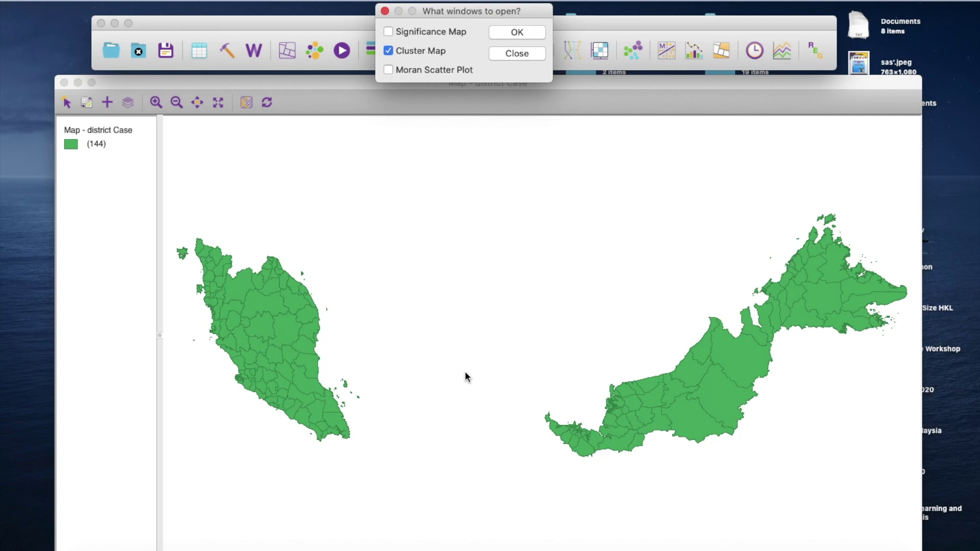
- Open the Significance Map, Cluster Map and Moran Scatter Plot as the outputs of the local Moran's I analysis
left_click_drag(491, 13, 519, 217)
left_click(475, 238)
left_click(470, 268)
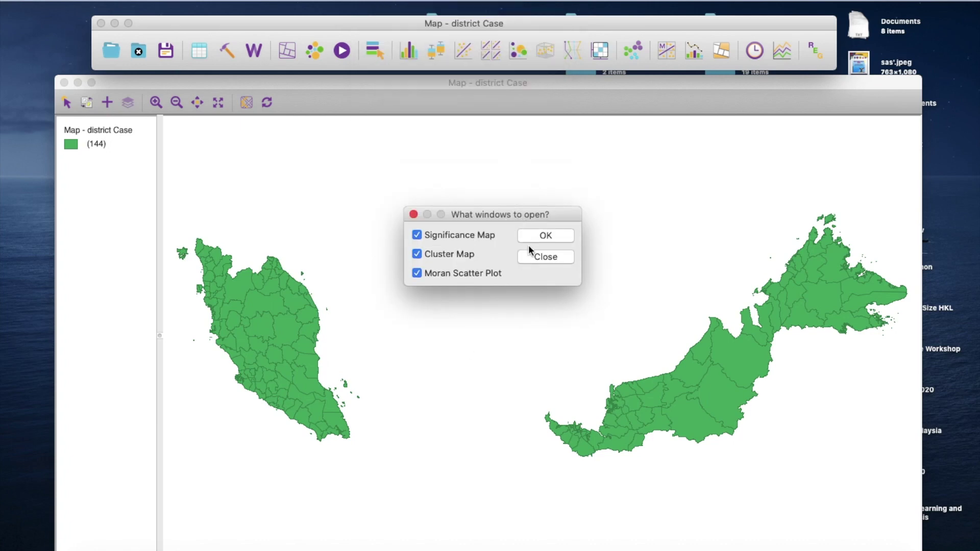
left_click(542, 236)
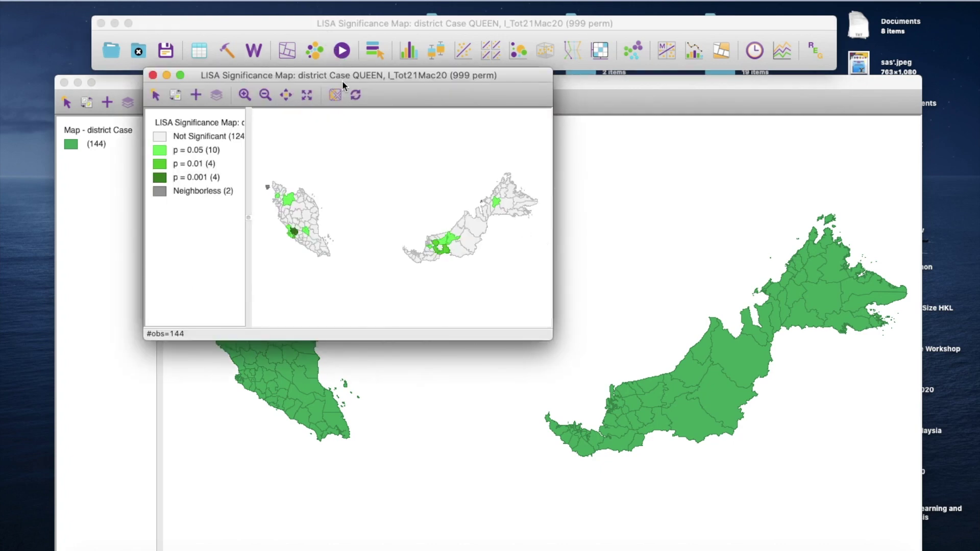
- Uncover the LISA Cluster Map and highlight the p = 0.05, p = 0.01 and p = 0.001 districts on the LISA Significance Map in turn
left_click_drag(342, 80, 480, 182)
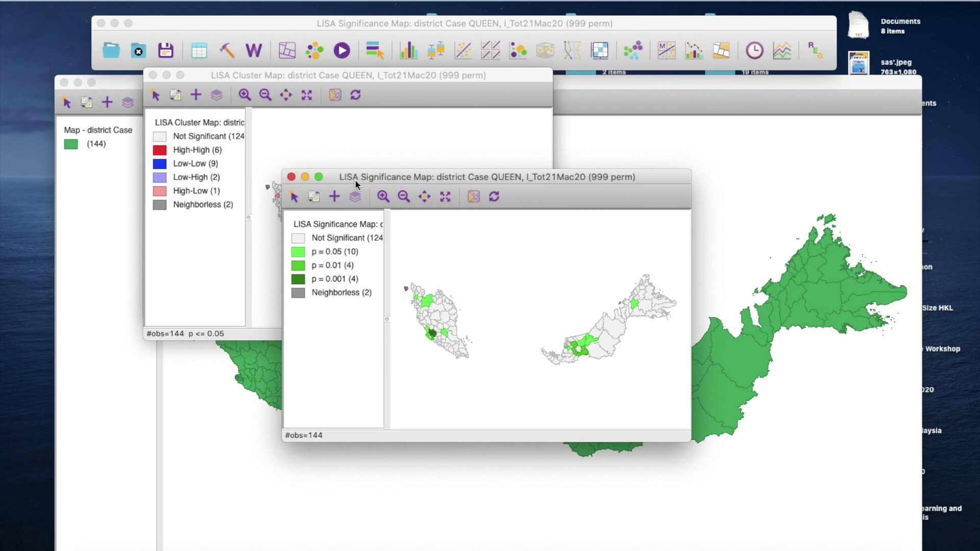
left_click(300, 253)
left_click(300, 267)
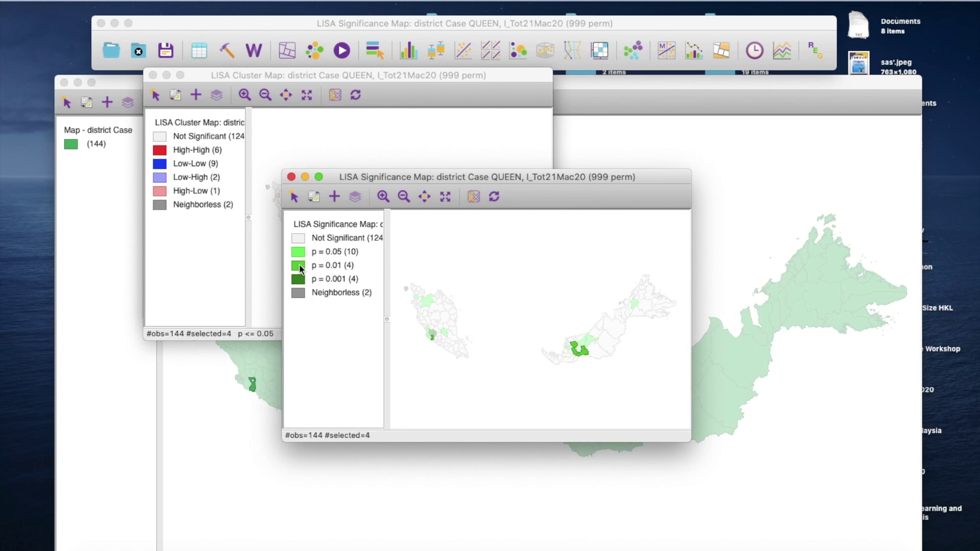
left_click(301, 281)
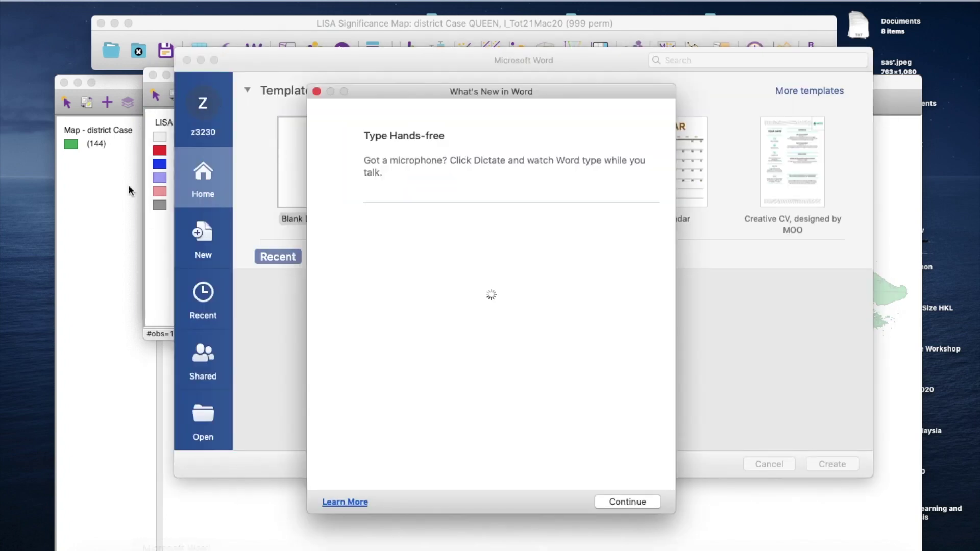
- In Microsoft Word, create a blank document and write "Null: There is no spatial autocorrelation/ no cluster"
left_click(317, 92)
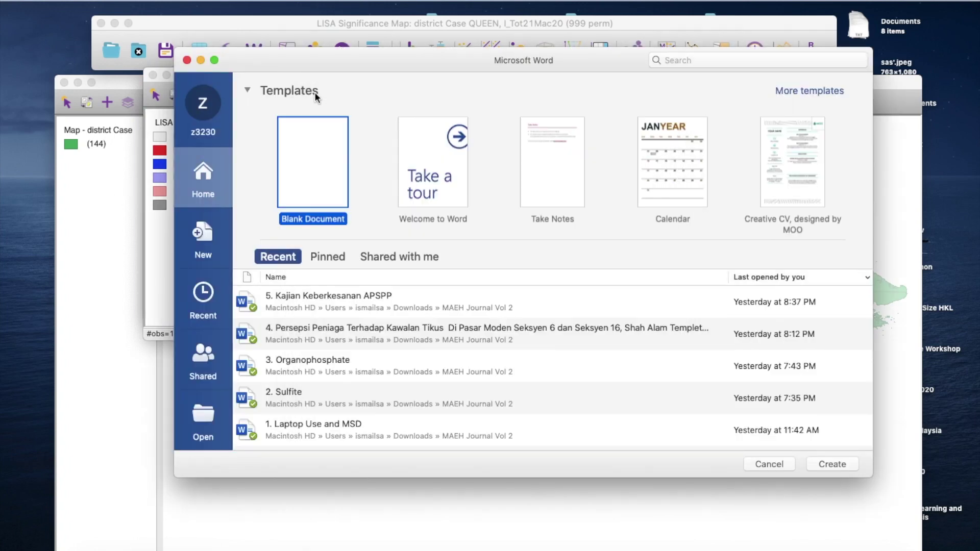
double_click(307, 177)
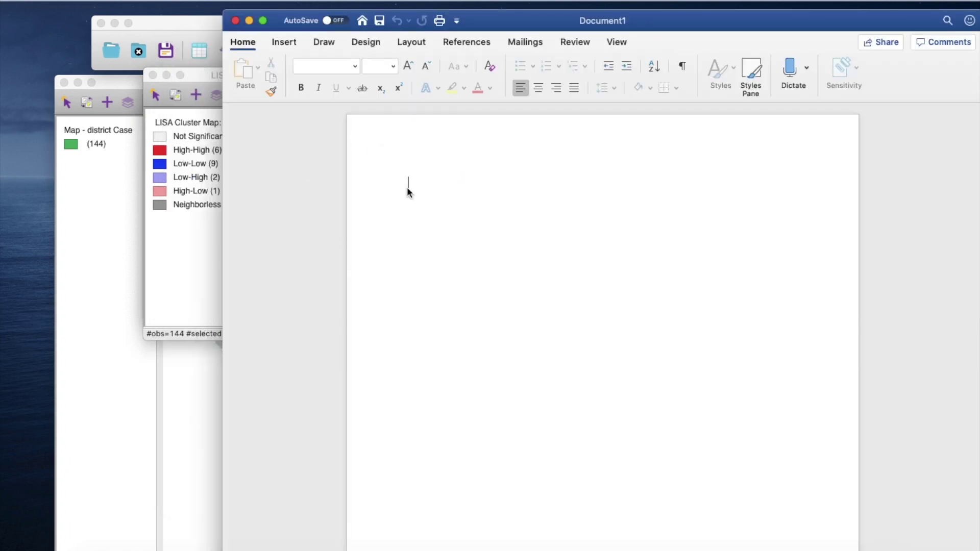
type("Null;")
key("BackSpace")
key("BackSpace")
type(": There i")
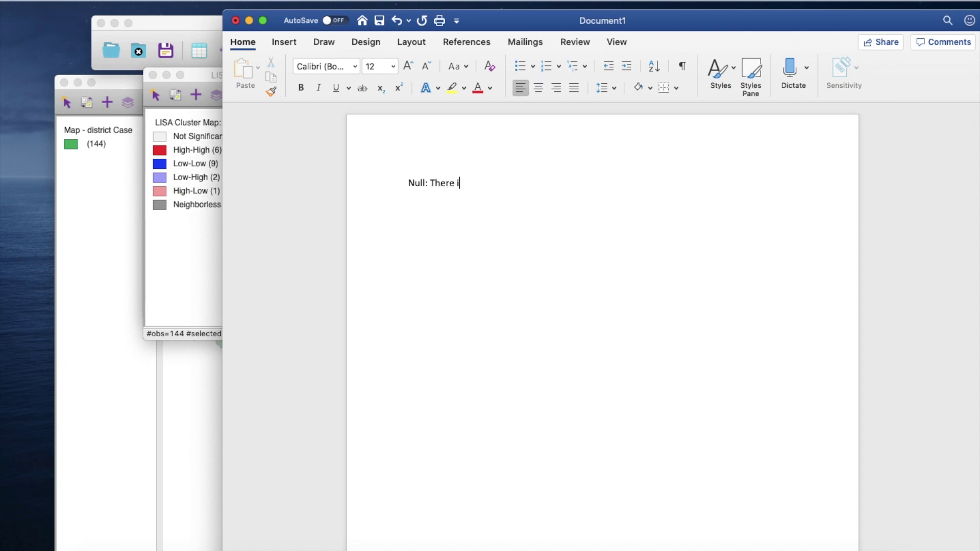
type("s no spatial autoroc")
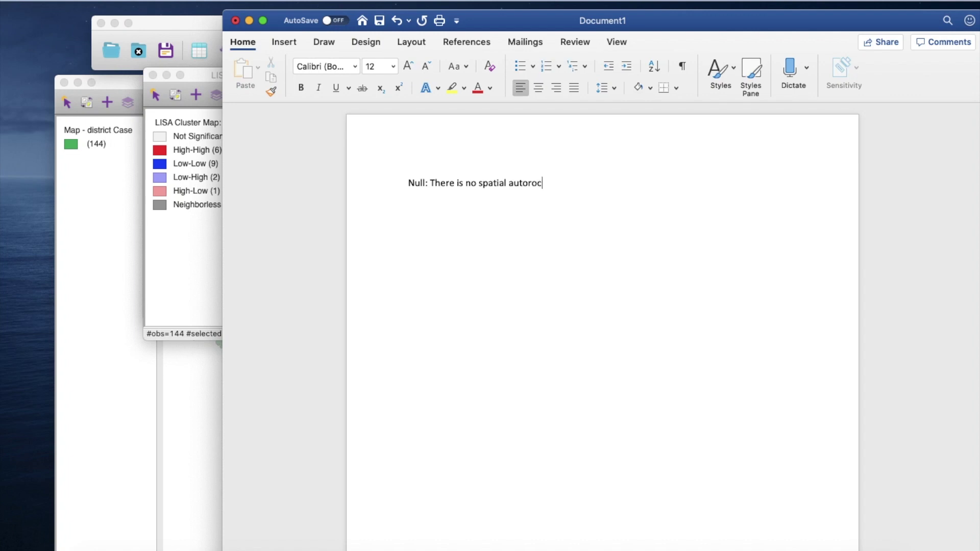
key("BackSpace")
key("BackSpace")
key("BackSpace")
type("correlation/ no cluste")
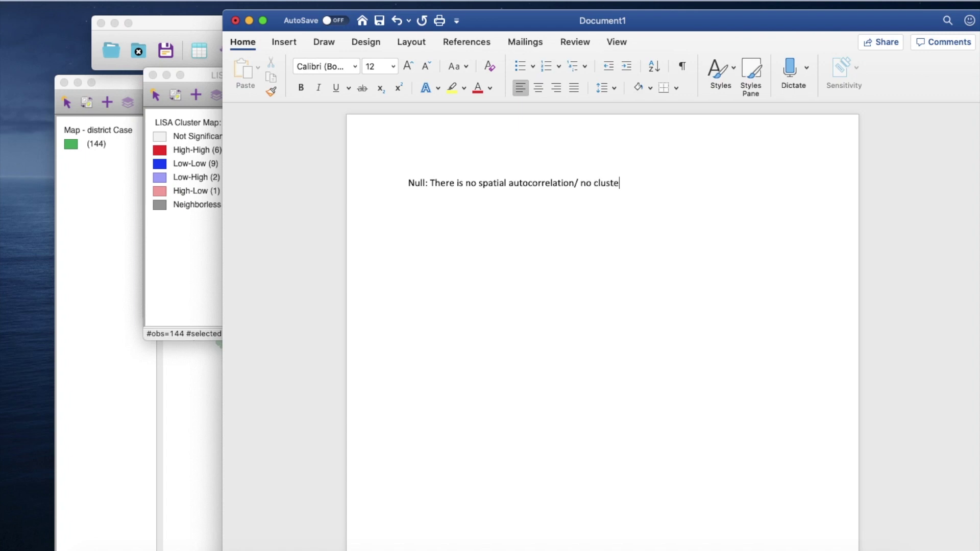
- Finish the null hypothesis line with "(case randomly assign)", correcting the spelling of "assign"
type("r (c")
type("ase randomly assing")
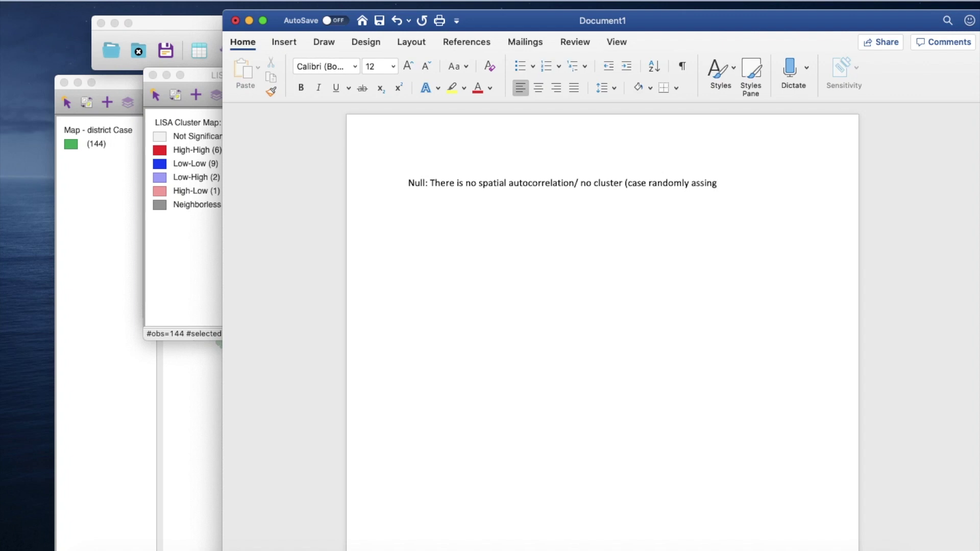
type("n)")
key("Return")
right_click(717, 189)
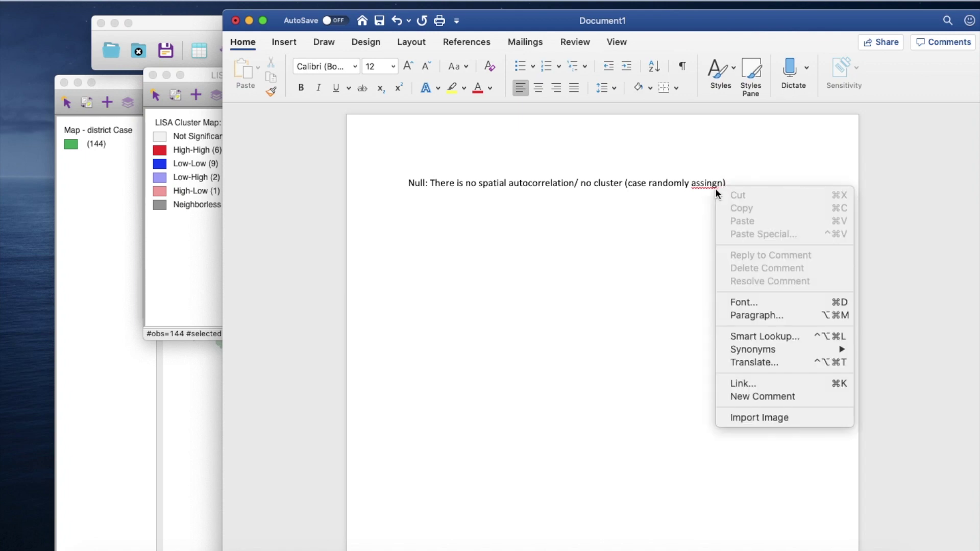
left_click(711, 186)
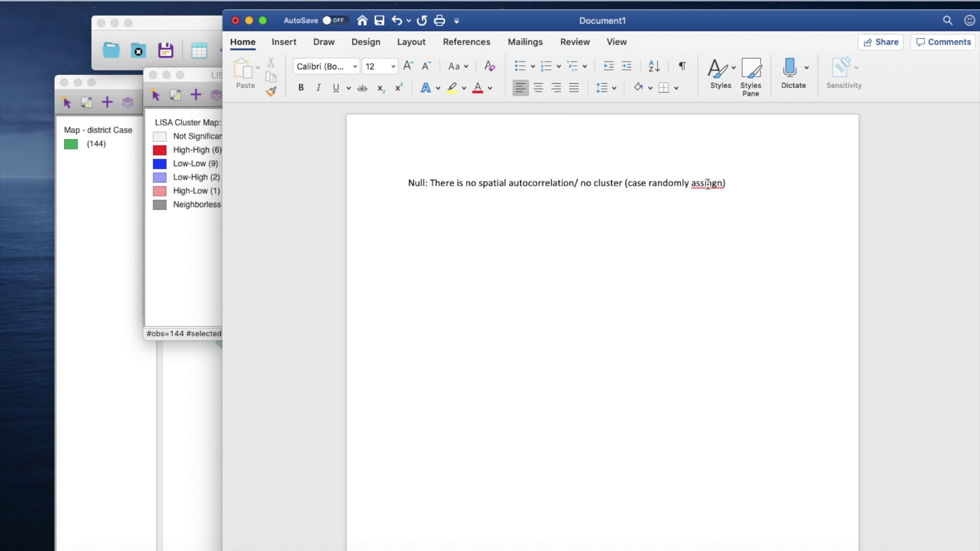
right_click(708, 184)
left_click(725, 194)
- Begin the second line with "Alternatif:" and minimize the Word document to return to GeoDa
type("A")
key("BackSpace")
type("Alternatif:")
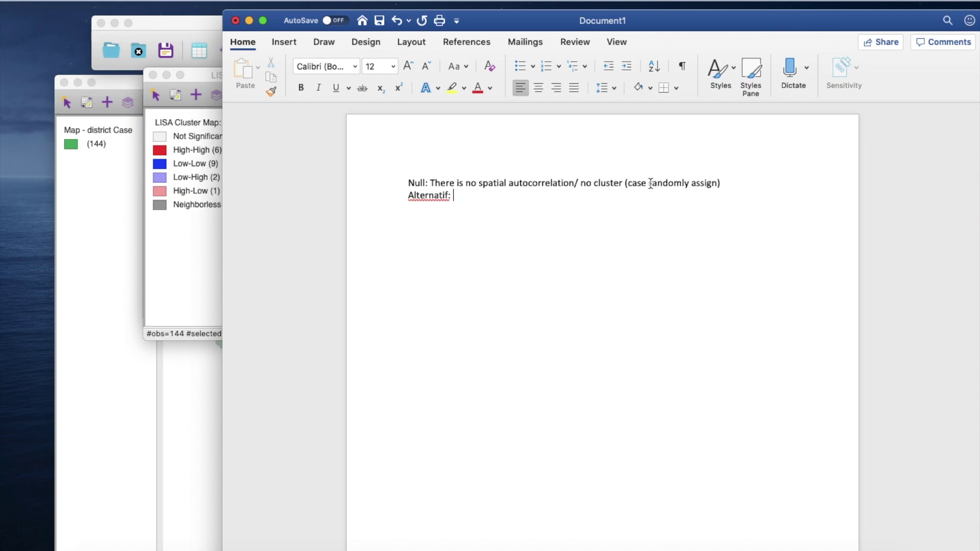
left_click(250, 23)
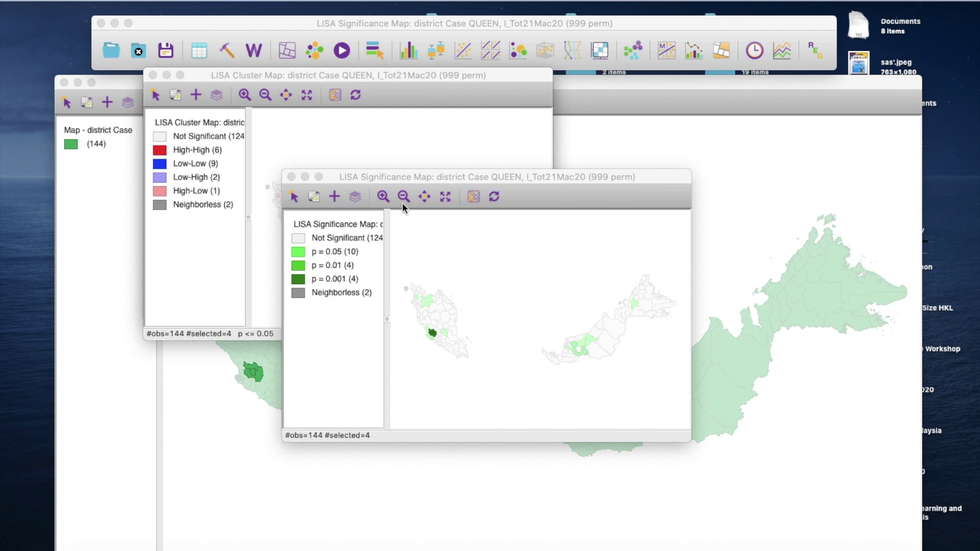
- Enlarge the LISA Significance Map to show the whole country clearly, and highlight its p = 0.05 districts
left_click(462, 253)
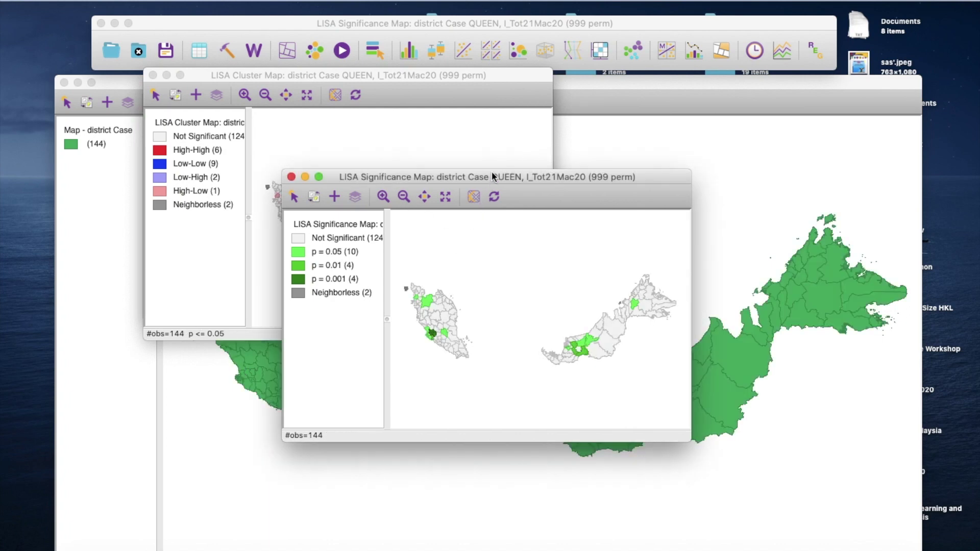
left_click_drag(419, 177, 354, 18)
left_click_drag(629, 280, 901, 549)
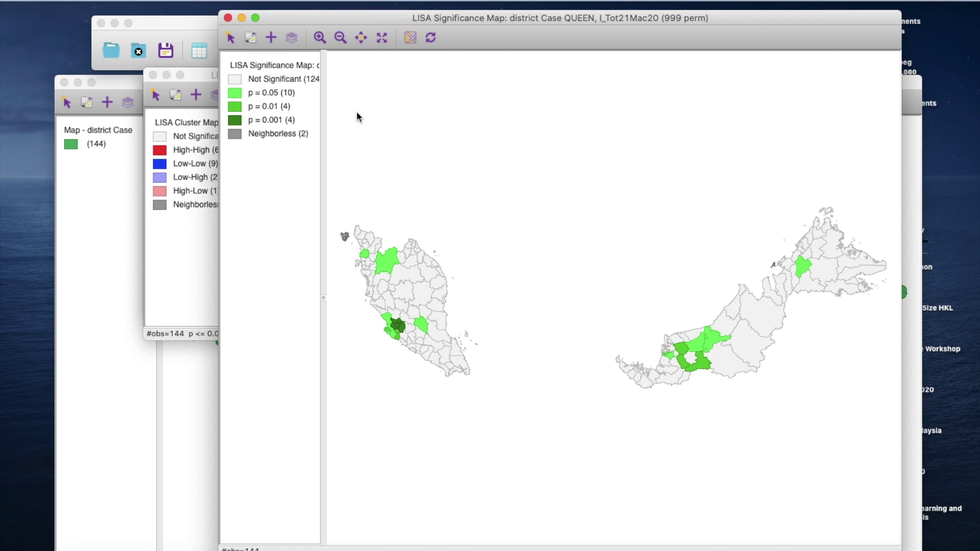
left_click(236, 96)
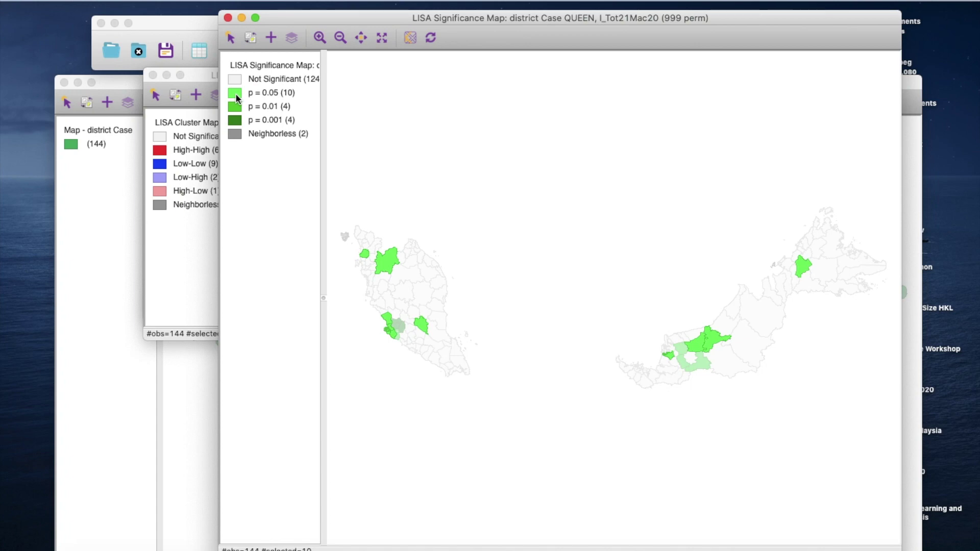
left_click(266, 97)
- Move the LISA Significance Map out of the way, clear the district selection, and enlarge the LISA Cluster Map
left_click_drag(220, 11, 284, 132)
left_click(295, 75)
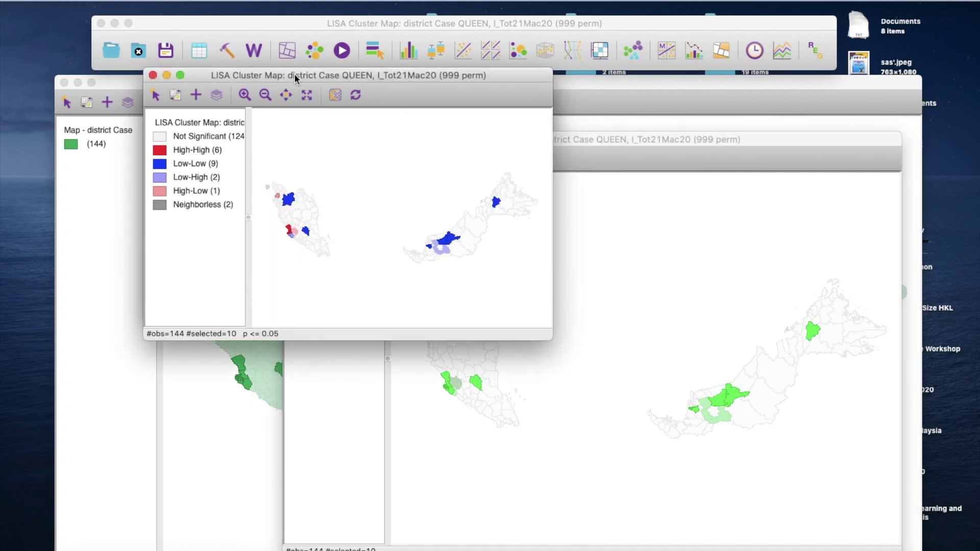
left_click(580, 186)
left_click_drag(296, 134, 371, 234)
left_click(376, 163)
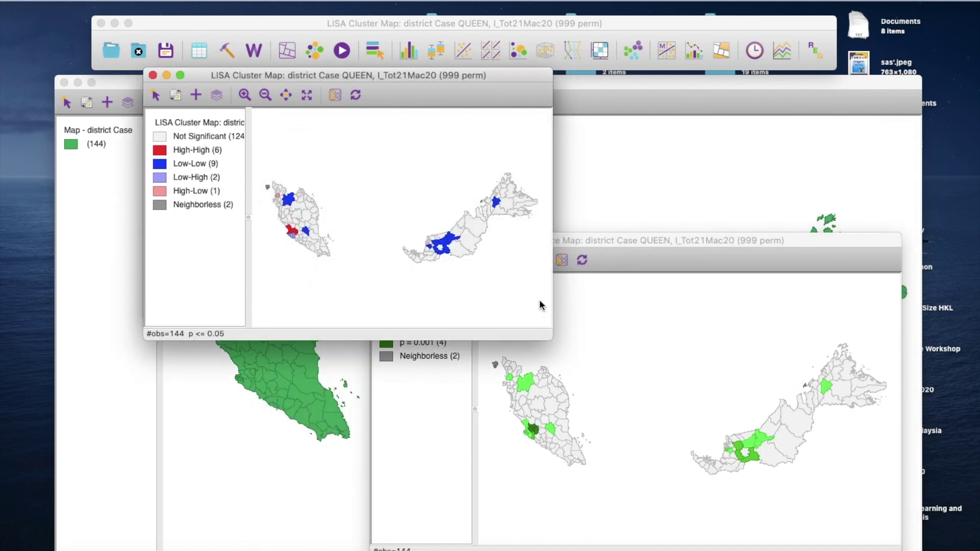
left_click_drag(551, 331, 792, 509)
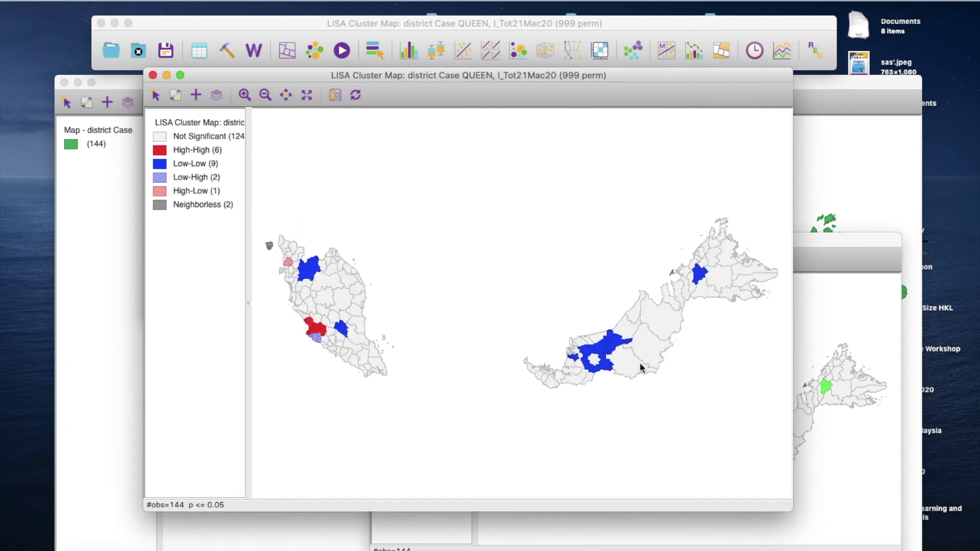
- Arrange the Moran's I scatter plot beside the LISA Cluster Map so both can be read, with no observations selected
left_click_drag(402, 75, 557, 78)
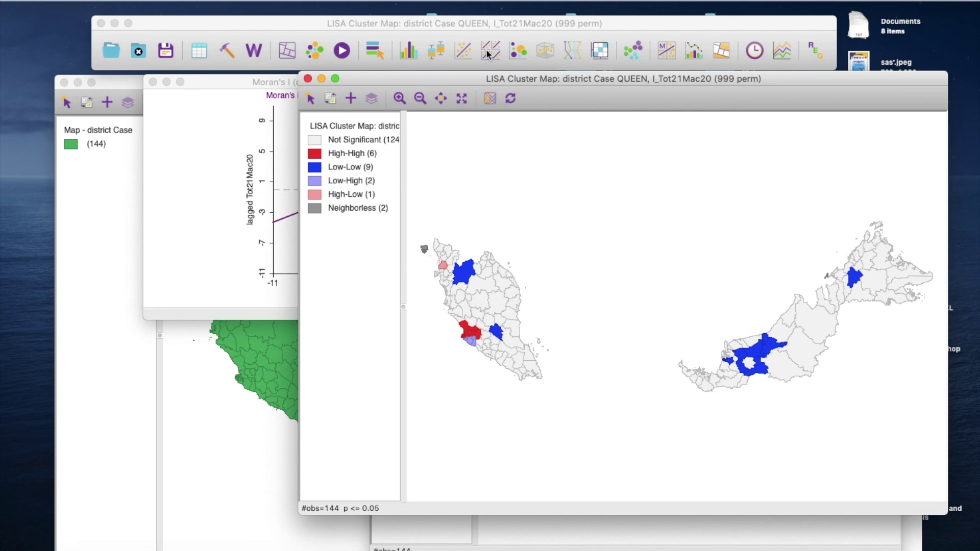
left_click_drag(223, 80, 72, 70)
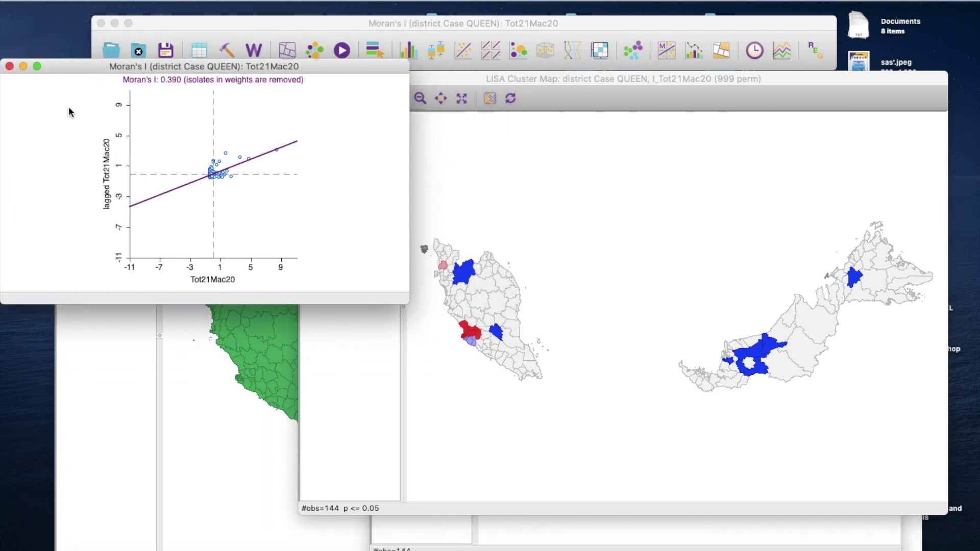
left_click_drag(218, 116, 289, 162)
left_click(207, 200)
left_click(460, 230)
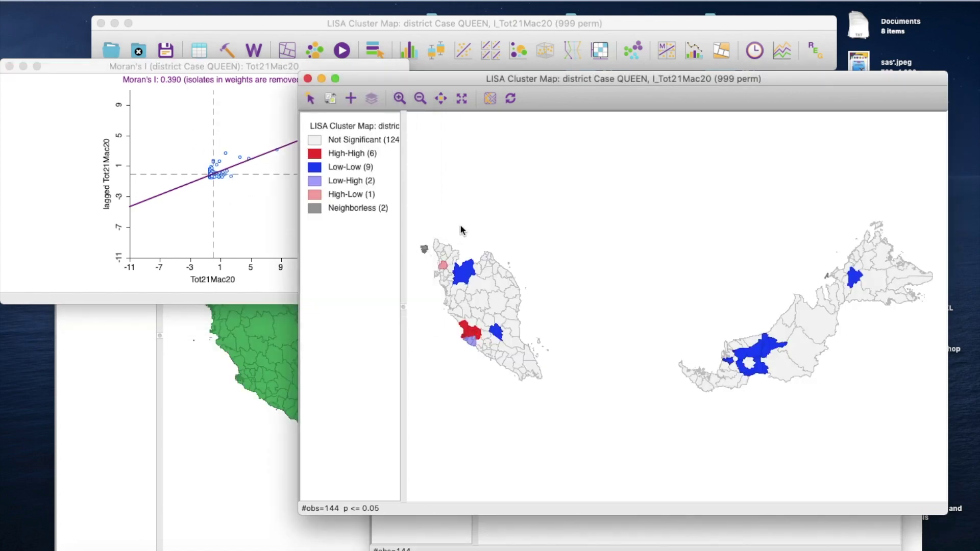
- Highlight the High-High, Low-Low, Low-High and High-Low districts on the LISA Cluster Map and compare them with the Moran's I scatter plot
left_click(316, 154)
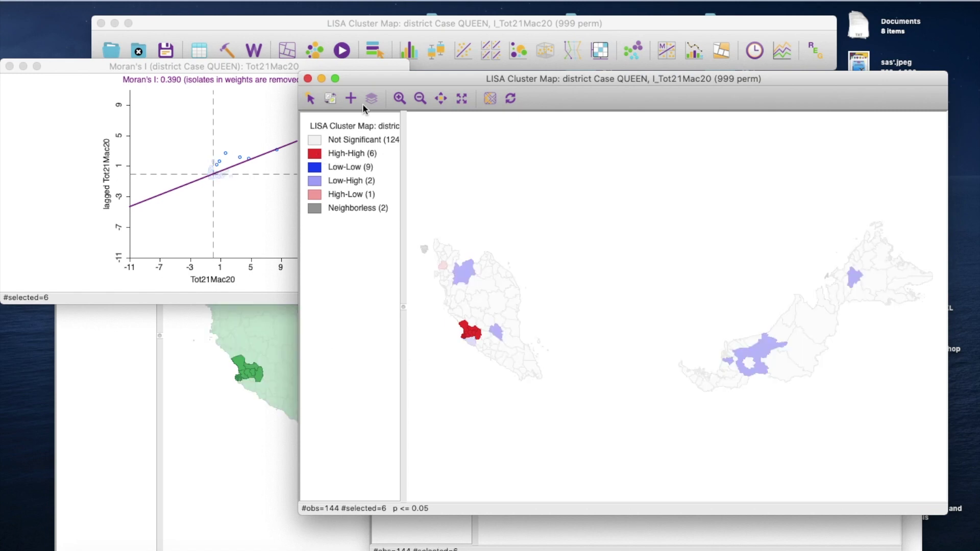
left_click_drag(377, 80, 439, 70)
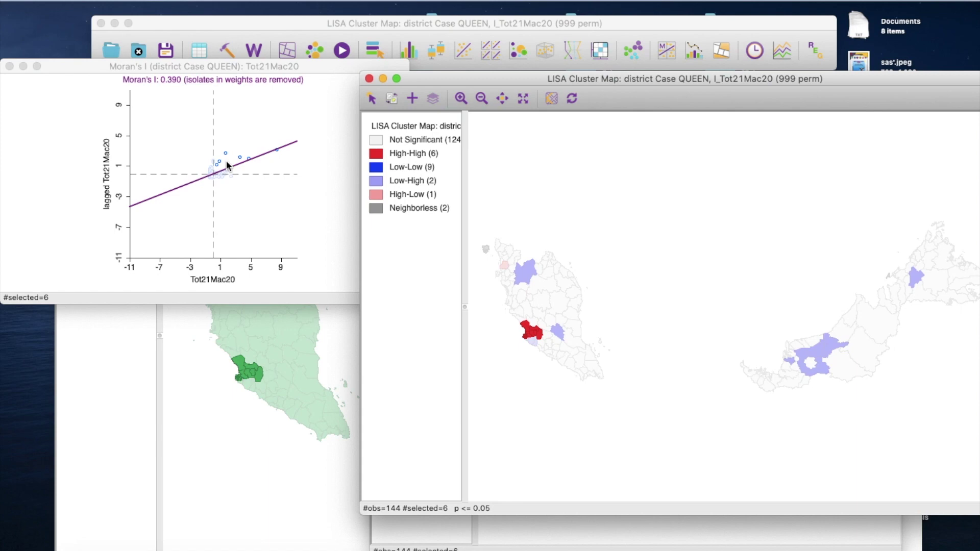
left_click(377, 176)
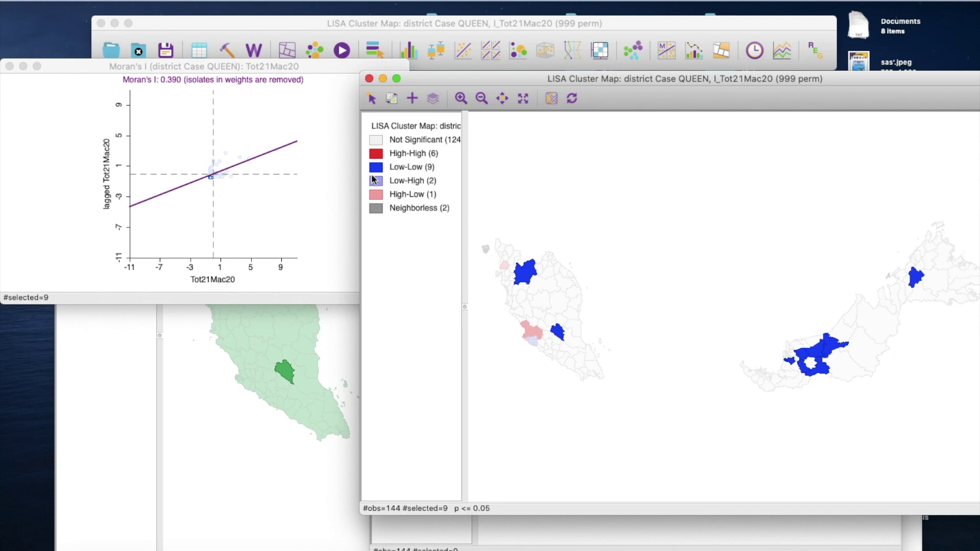
left_click(376, 181)
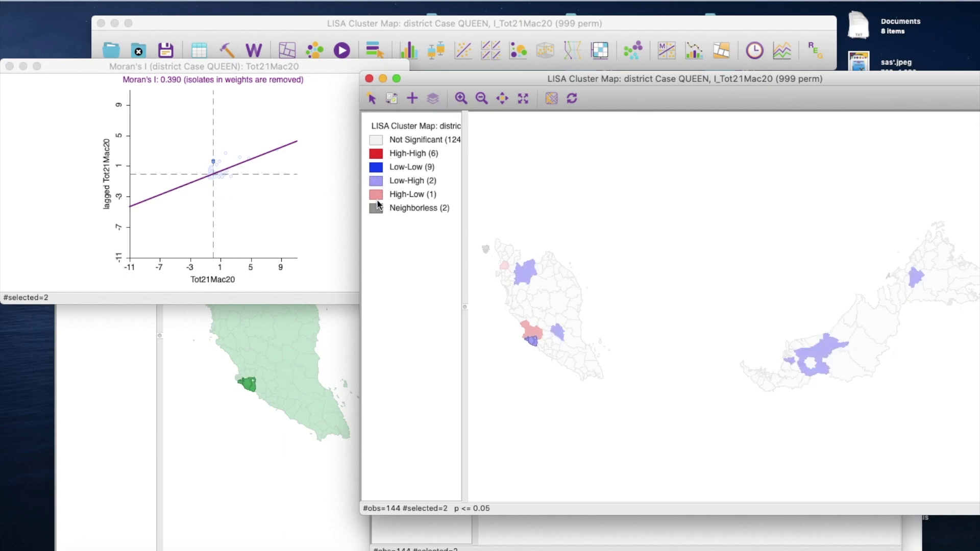
left_click(377, 194)
left_click(376, 154)
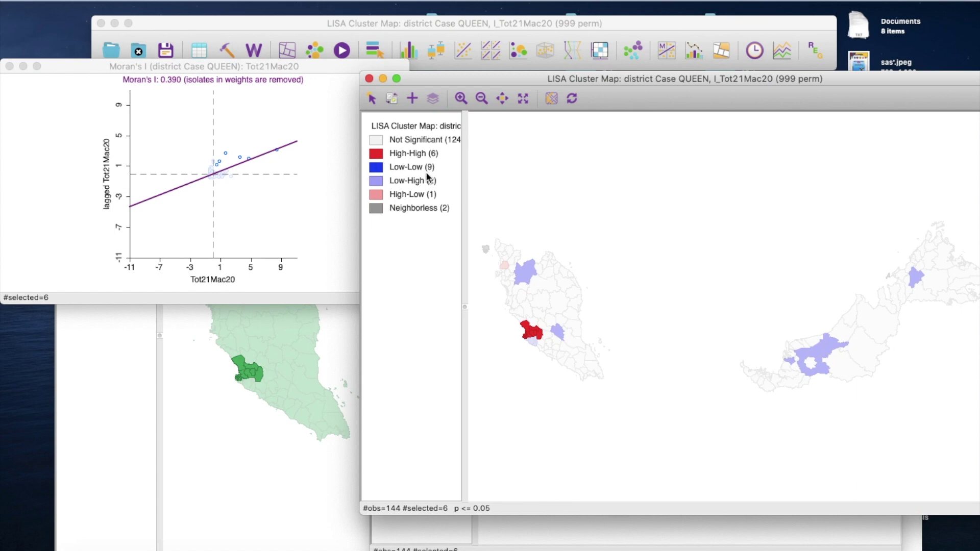
left_click(377, 169)
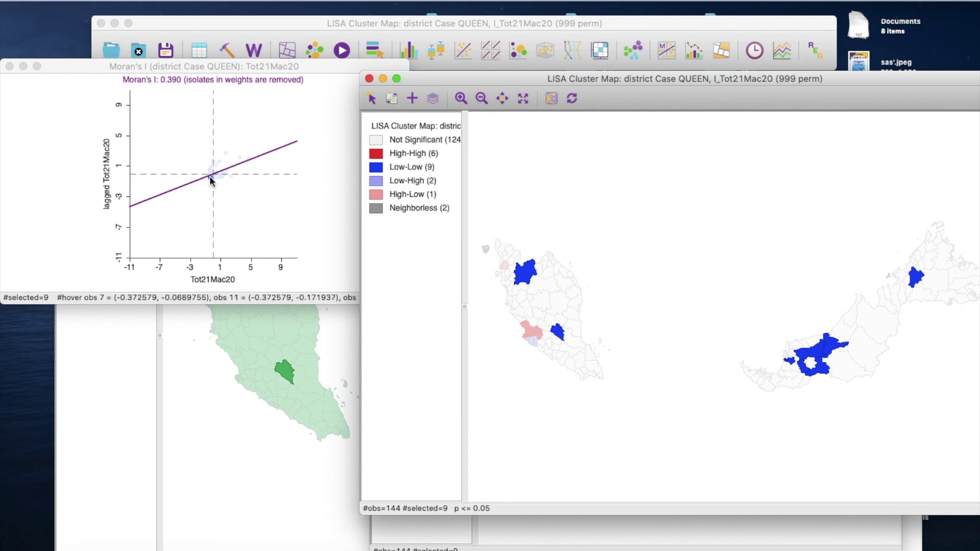
- Select groups of points in the high-high and low-low quadrants of the Moran's I scatter plot to examine their linked districts
left_click(225, 160)
left_click_drag(218, 136, 264, 165)
left_click_drag(182, 183, 212, 179)
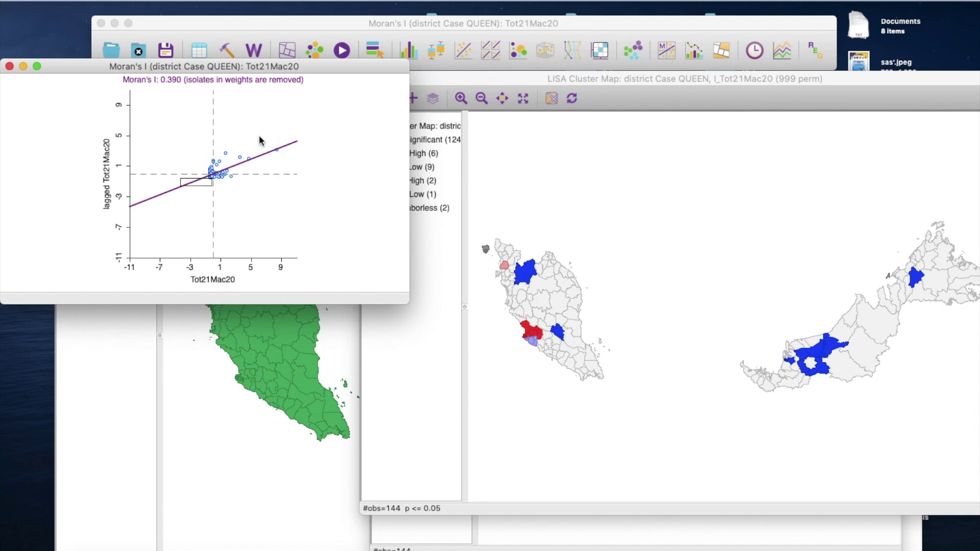
- Select the High-High districts on the LISA Cluster Map, move their records to the top of the table to review them, and clear the selection
left_click(530, 236)
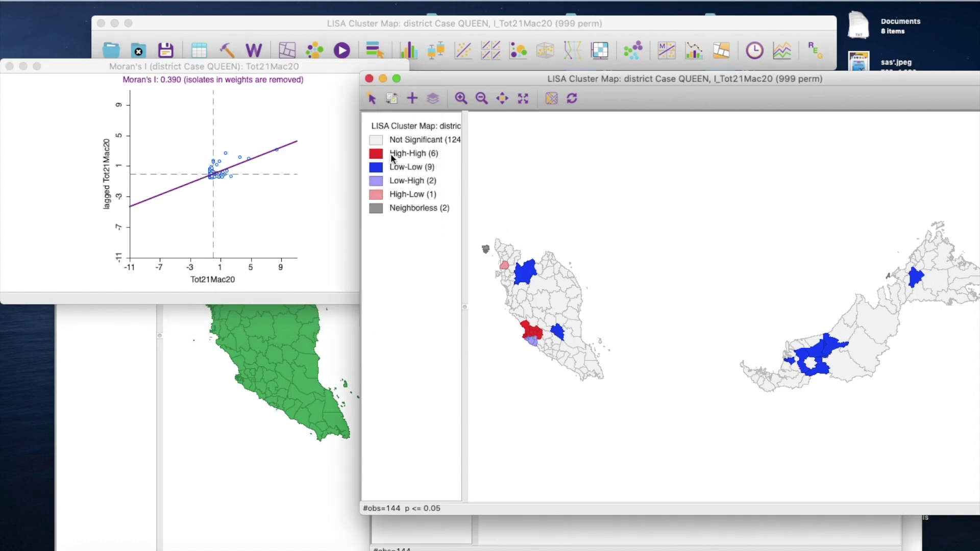
left_click(382, 159)
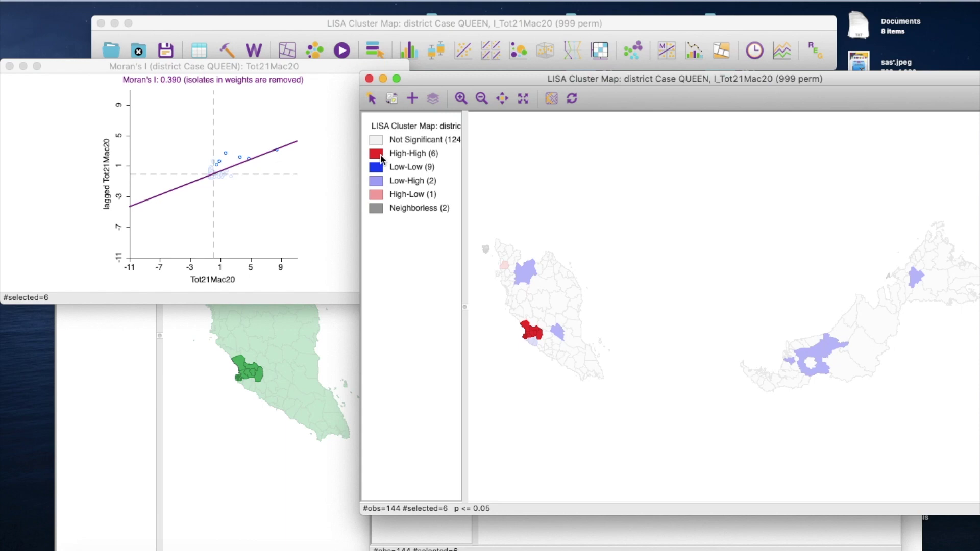
left_click(203, 51)
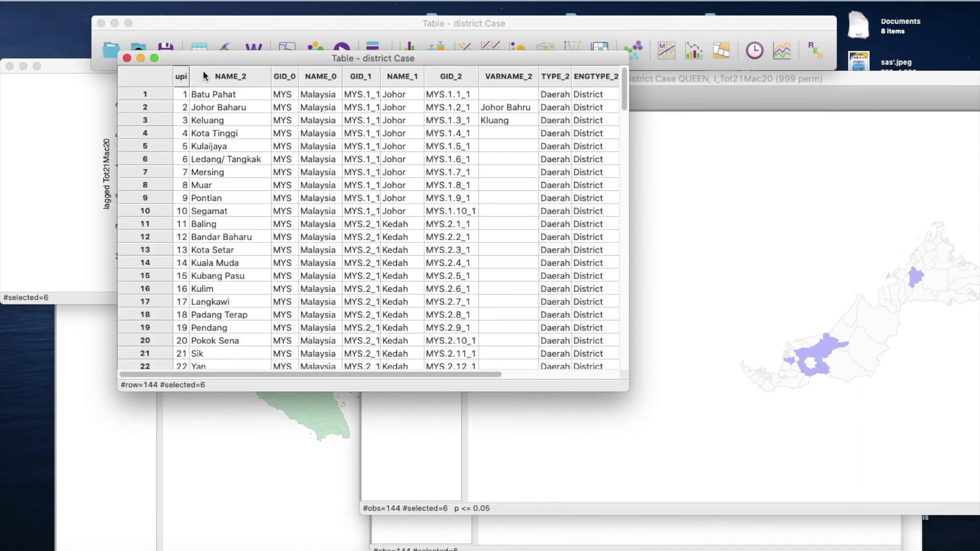
right_click(204, 74)
left_click(262, 161)
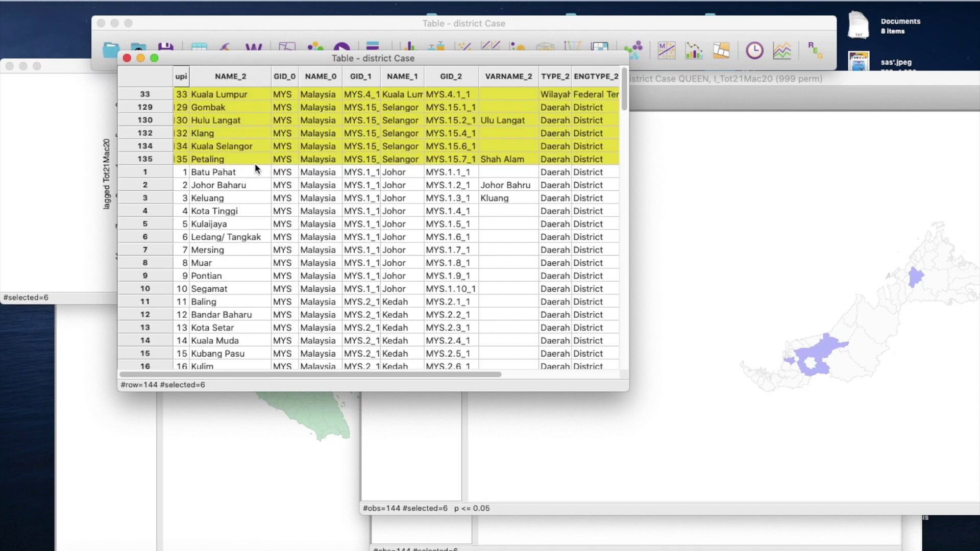
scroll(375, 161, "right", 5)
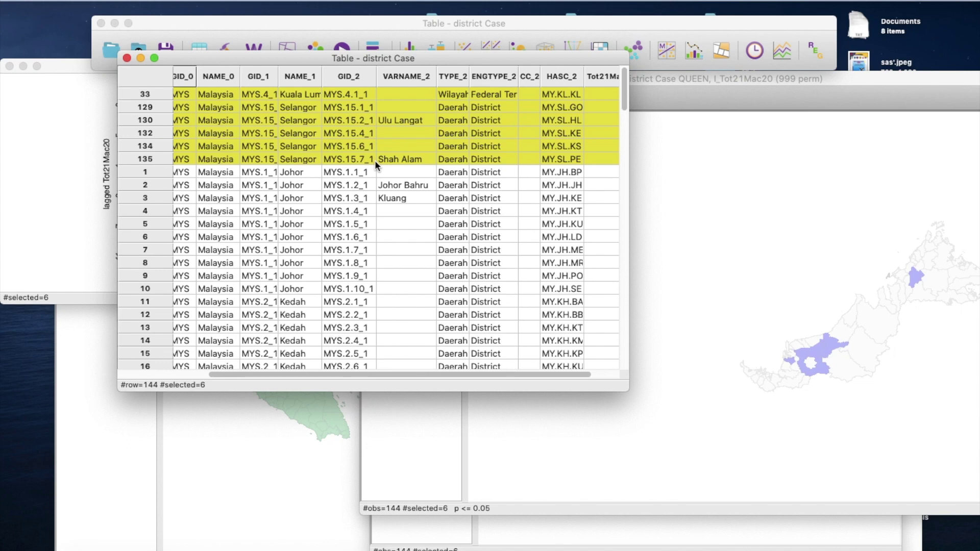
left_click(127, 58)
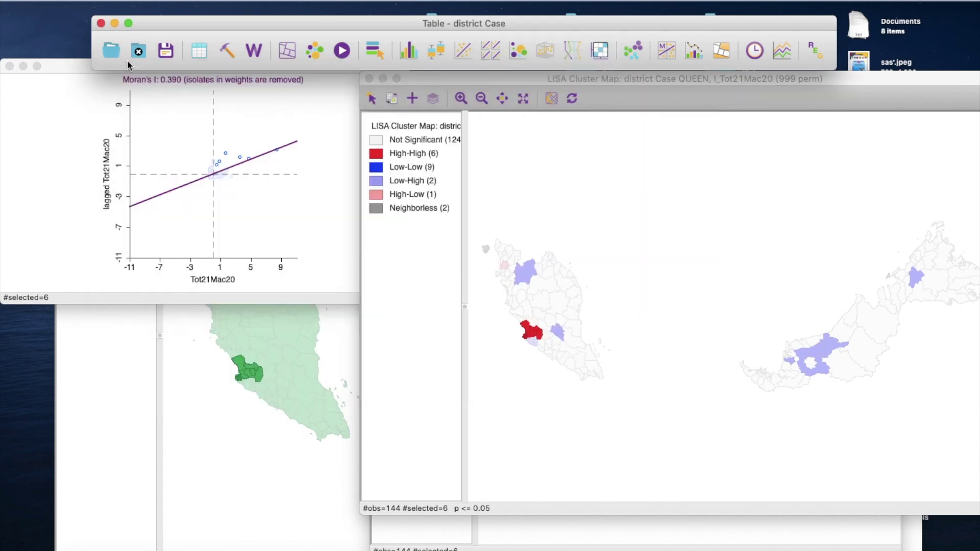
left_click(332, 112)
left_click(332, 112)
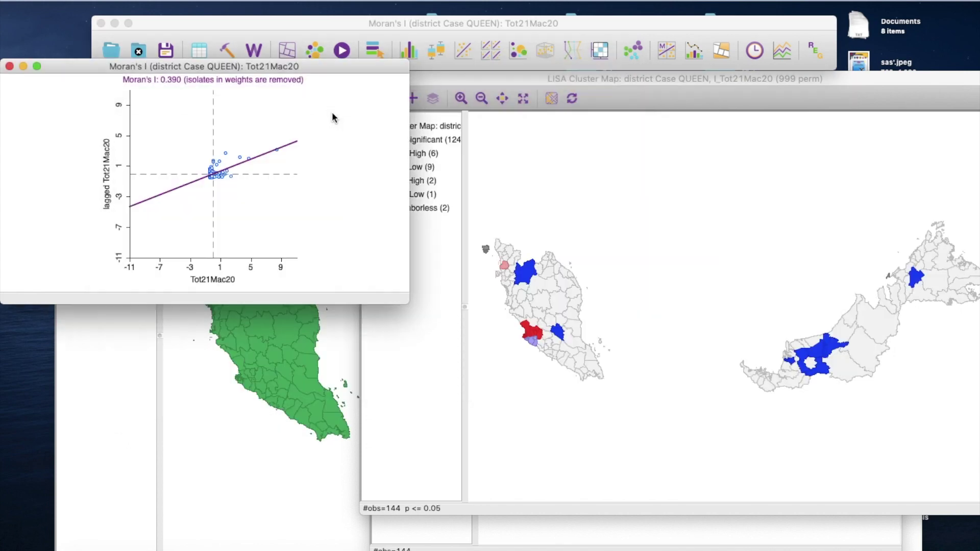
- Select the Low-Low districts on the LISA Cluster Map, review their records moved to the top of the table, and clear the selection
left_click(514, 198)
left_click(379, 169)
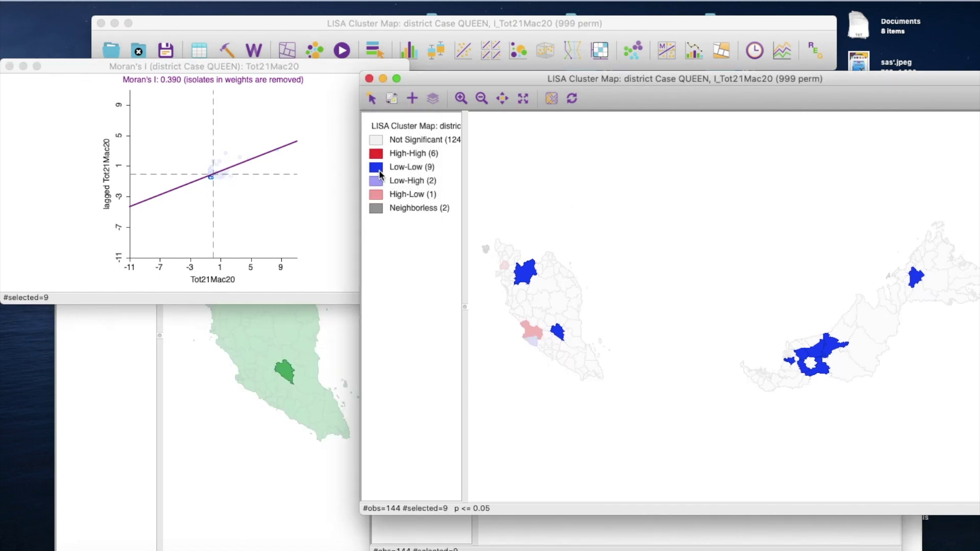
left_click(194, 52)
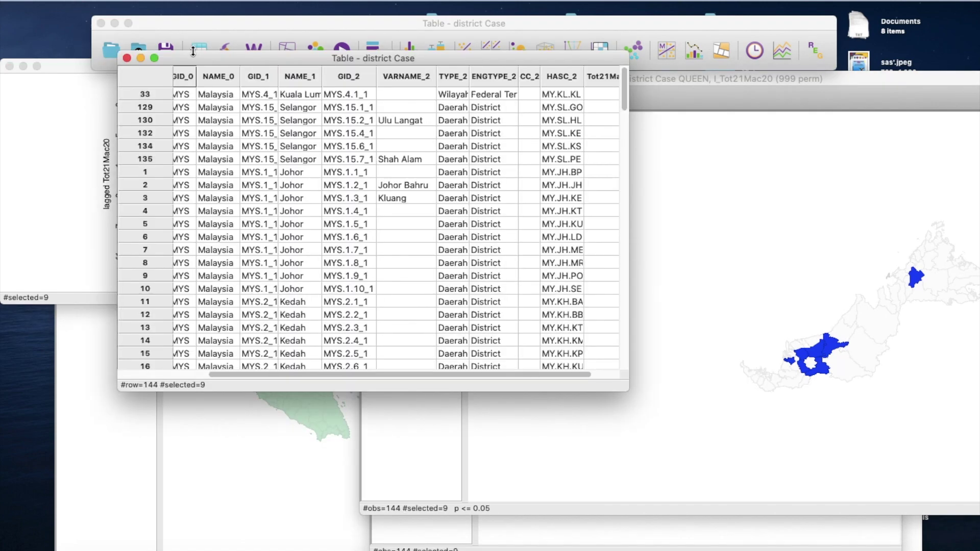
right_click(211, 78)
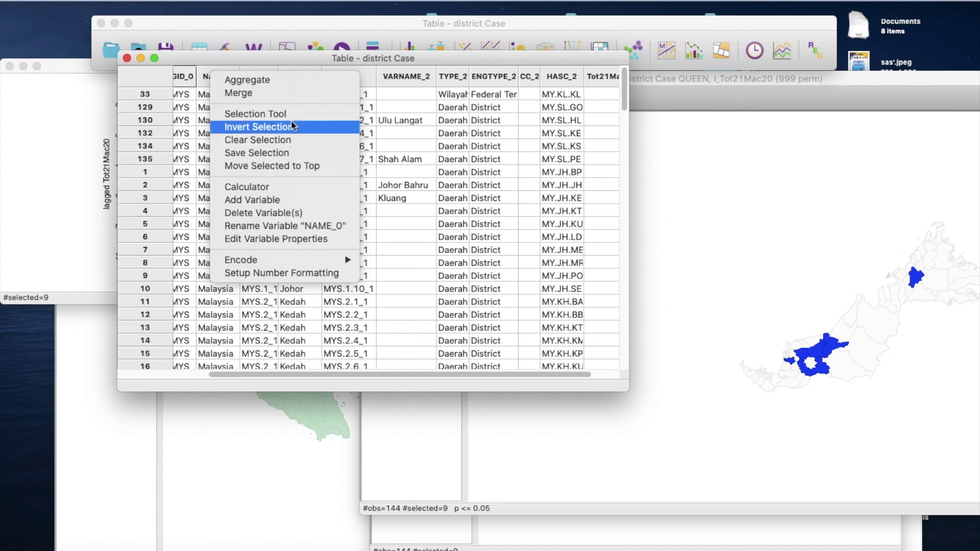
left_click(270, 164)
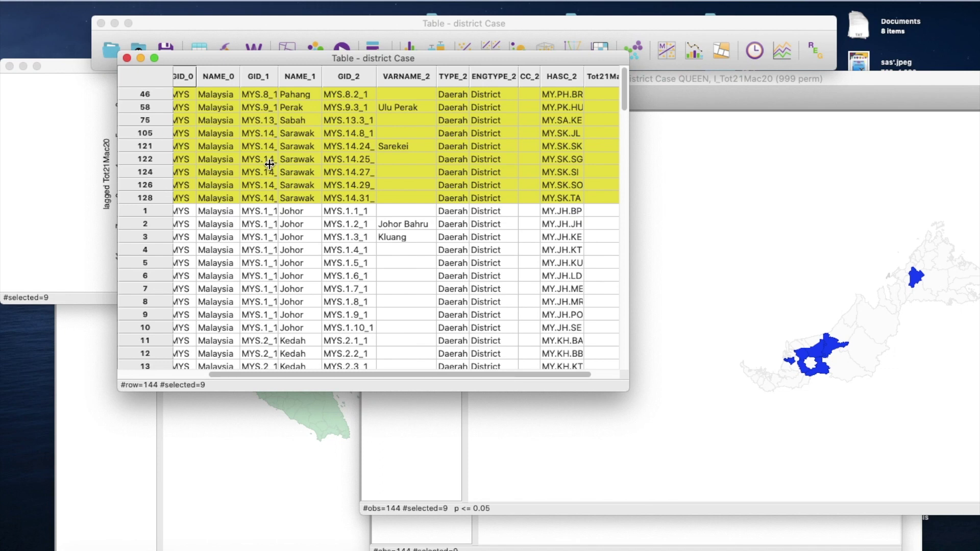
left_click(653, 234)
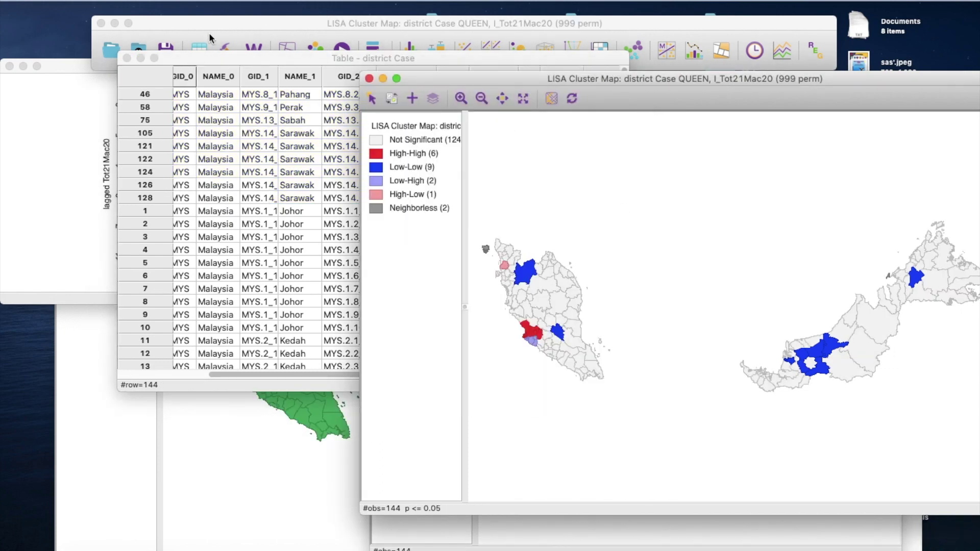
left_click(126, 58)
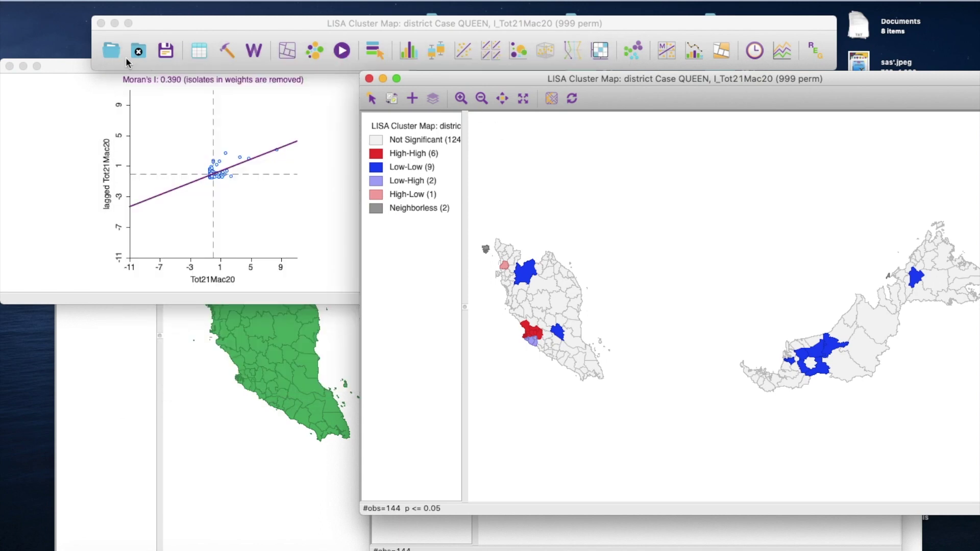
- Compare the Low-High districts on the LISA Cluster Map with points selected in the high-high, low-high and high-low quadrants of the Moran's I scatter plot
left_click(381, 185)
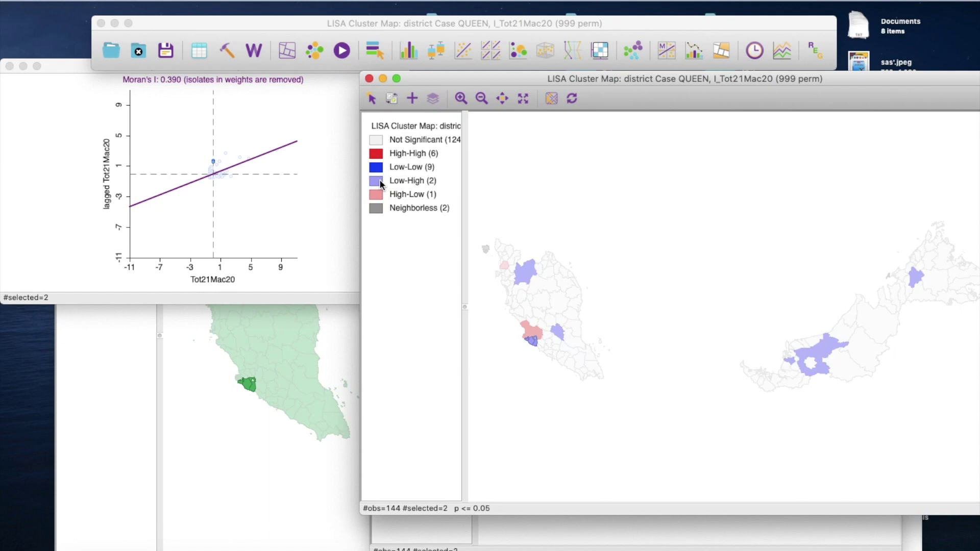
left_click_drag(226, 130, 297, 163)
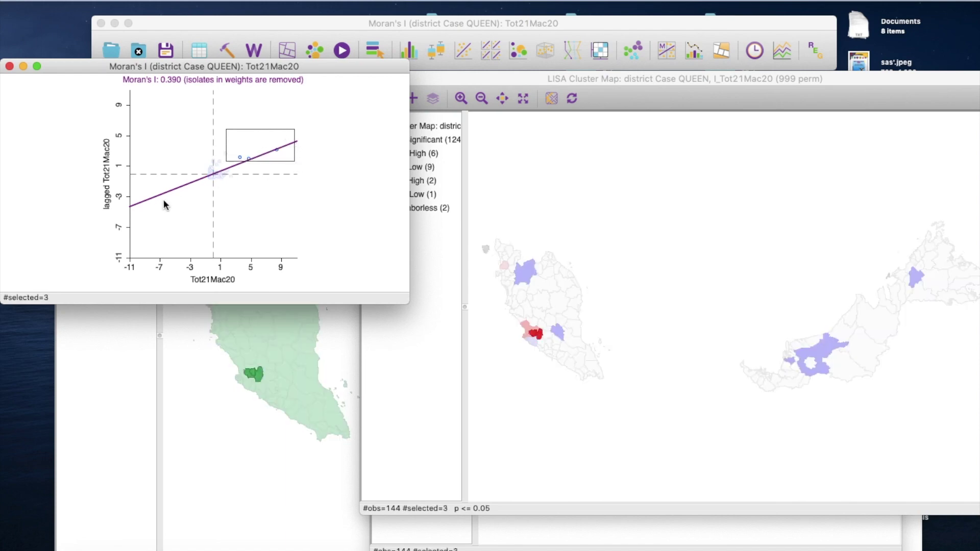
left_click(184, 187)
left_click_drag(155, 114, 212, 172)
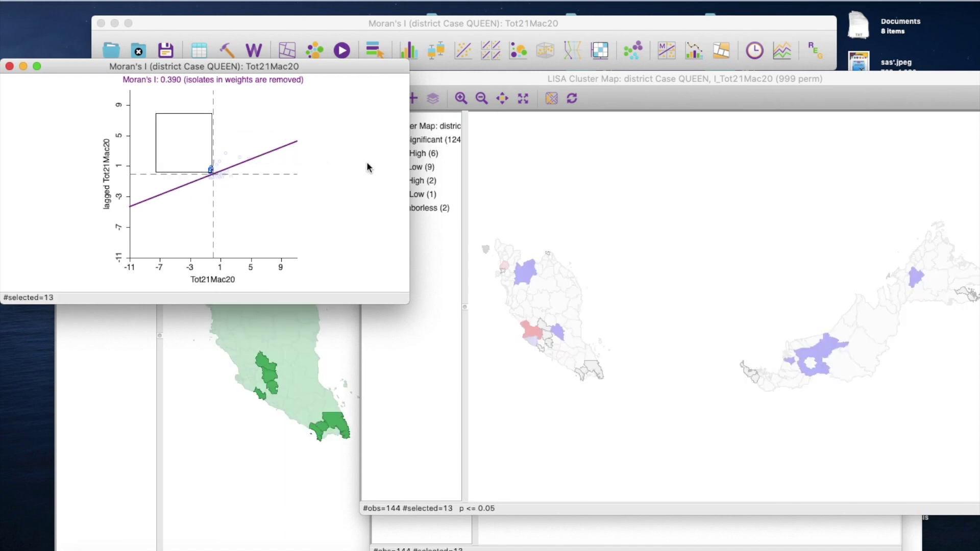
left_click(376, 183)
left_click(377, 182)
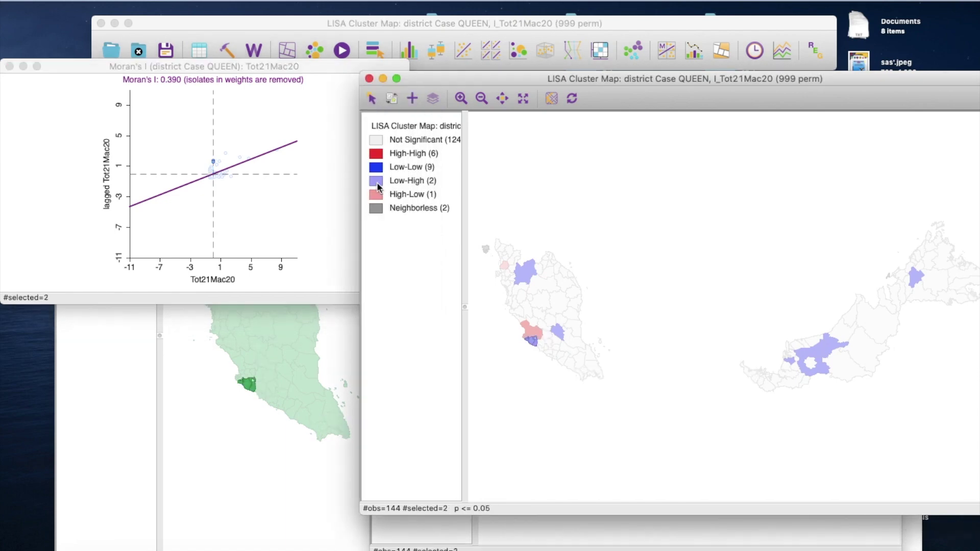
left_click_drag(171, 134, 211, 173)
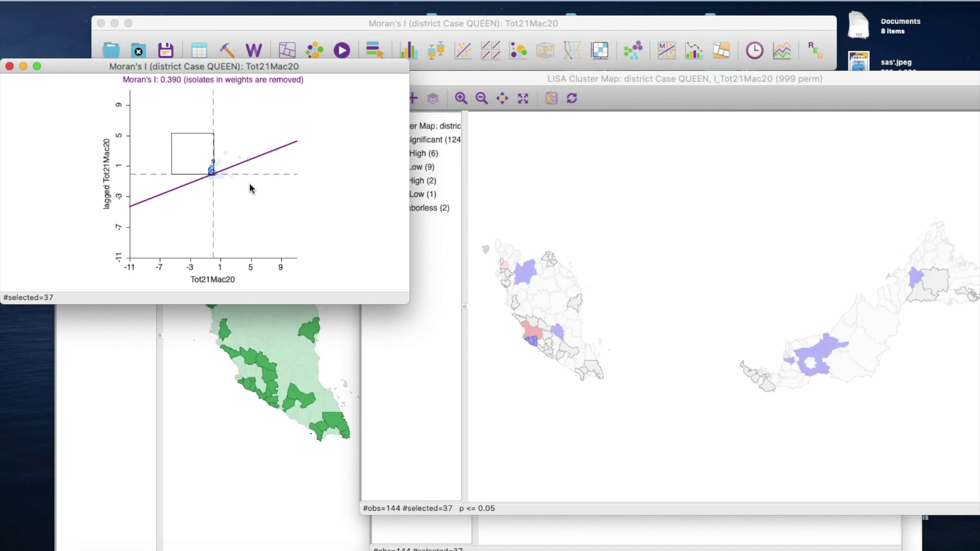
left_click_drag(314, 225, 213, 176)
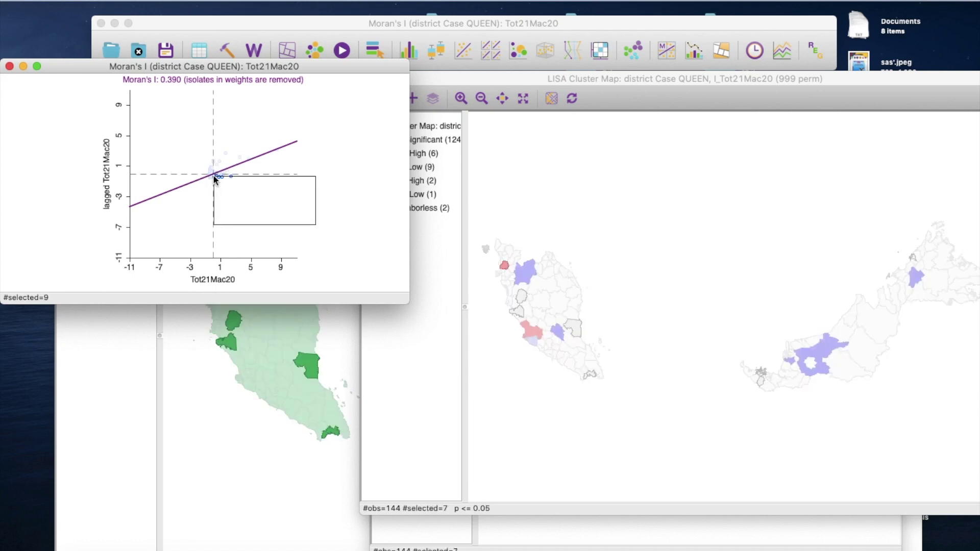
left_click(439, 176)
left_click(376, 183)
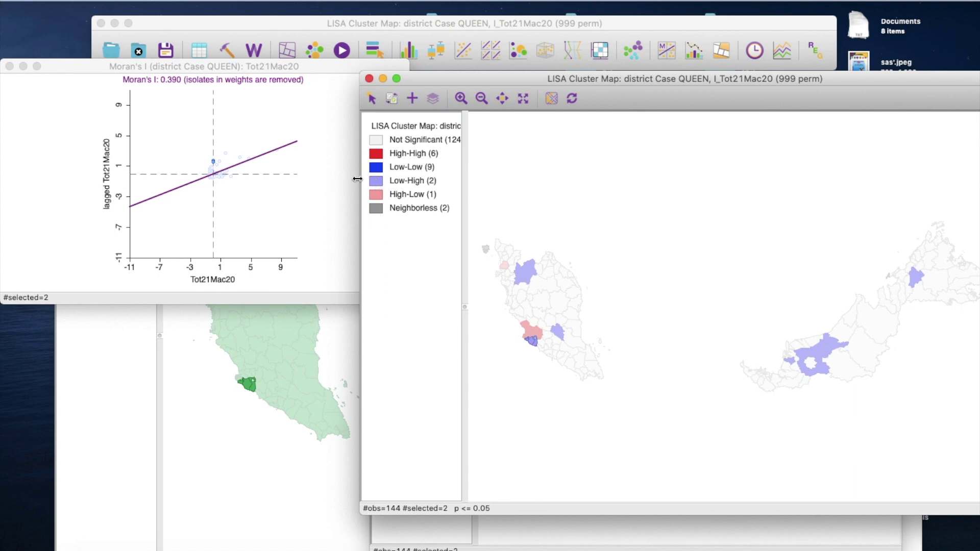
left_click_drag(184, 154, 212, 173)
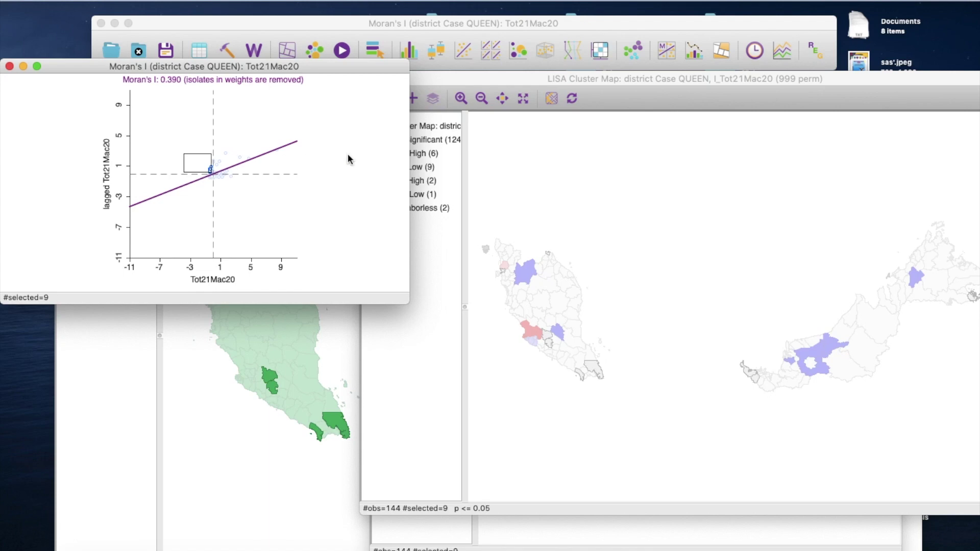
left_click(428, 179)
- Select the Low-High districts, move their records to the top of the table, and read their district names and Tot21Mac20 cases
left_click(381, 187)
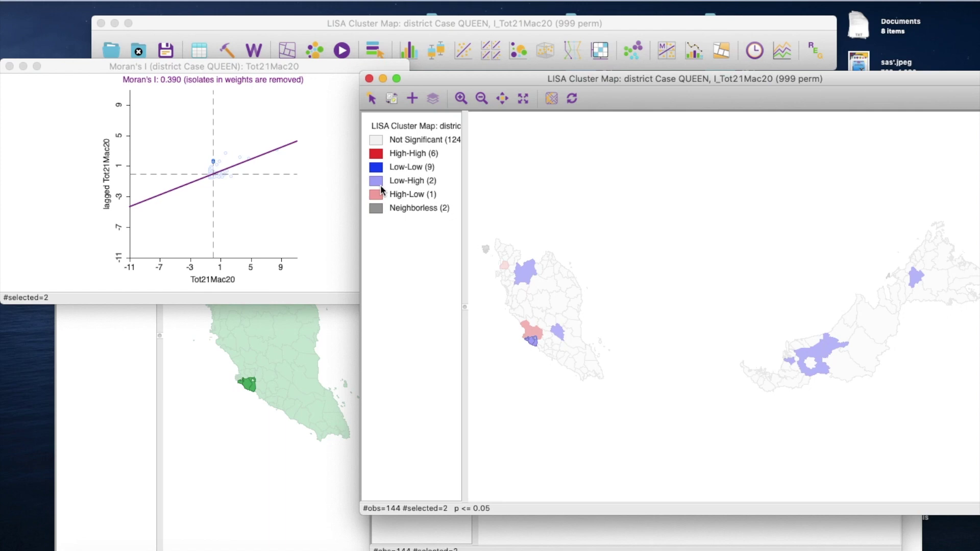
left_click(208, 45)
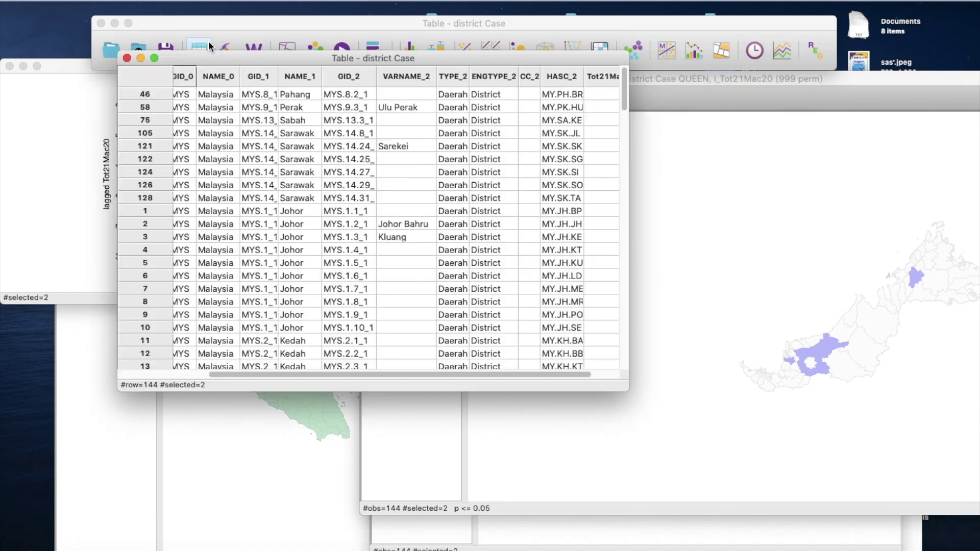
right_click(226, 73)
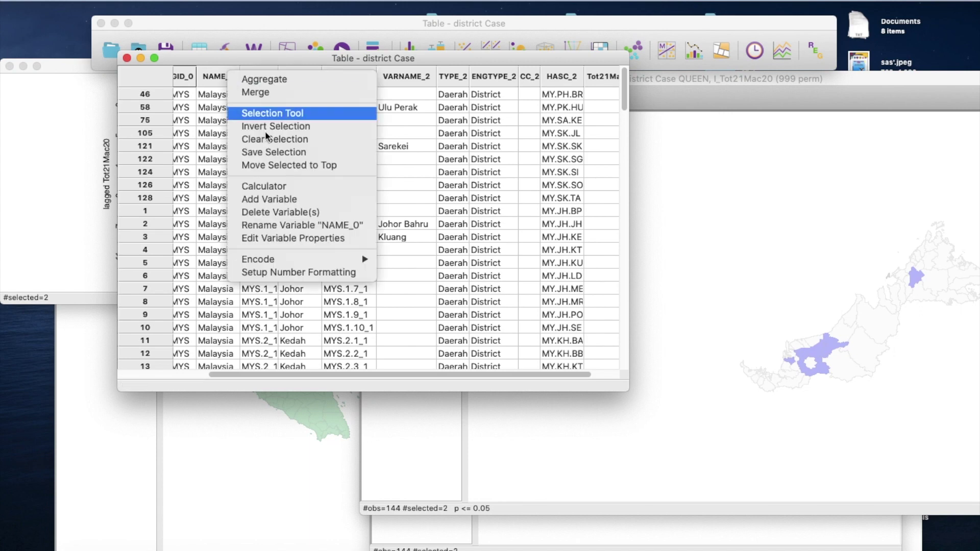
left_click(286, 164)
scroll(438, 140, "left", 5)
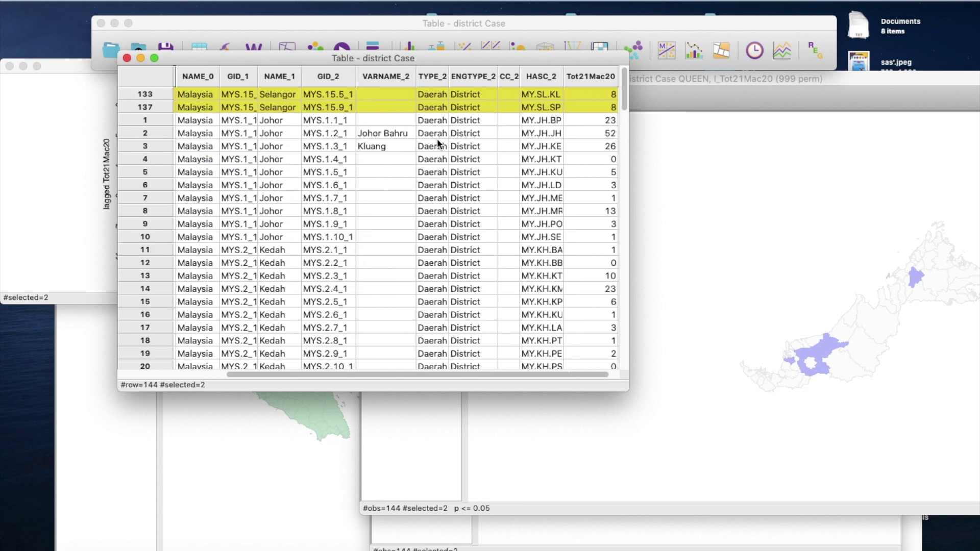
scroll(438, 142, "left", 2)
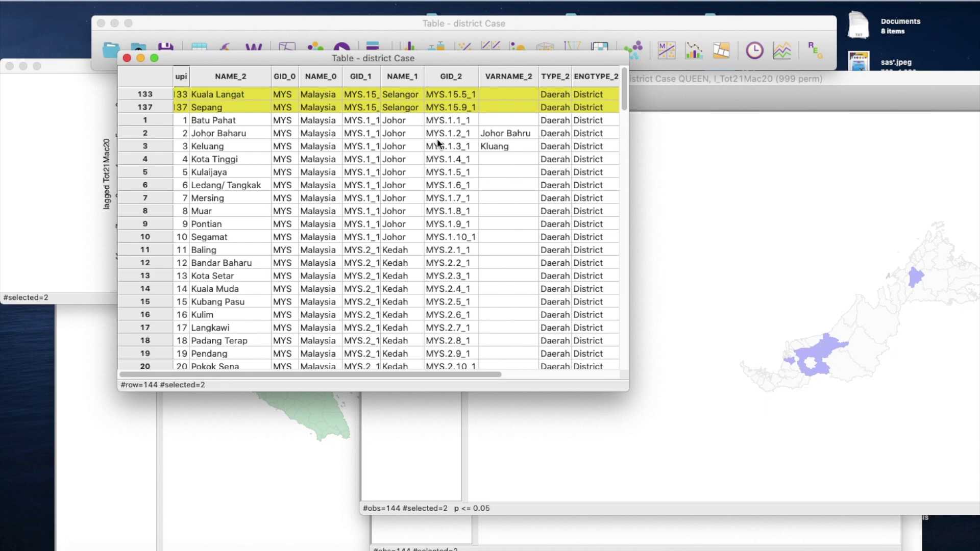
left_click(127, 58)
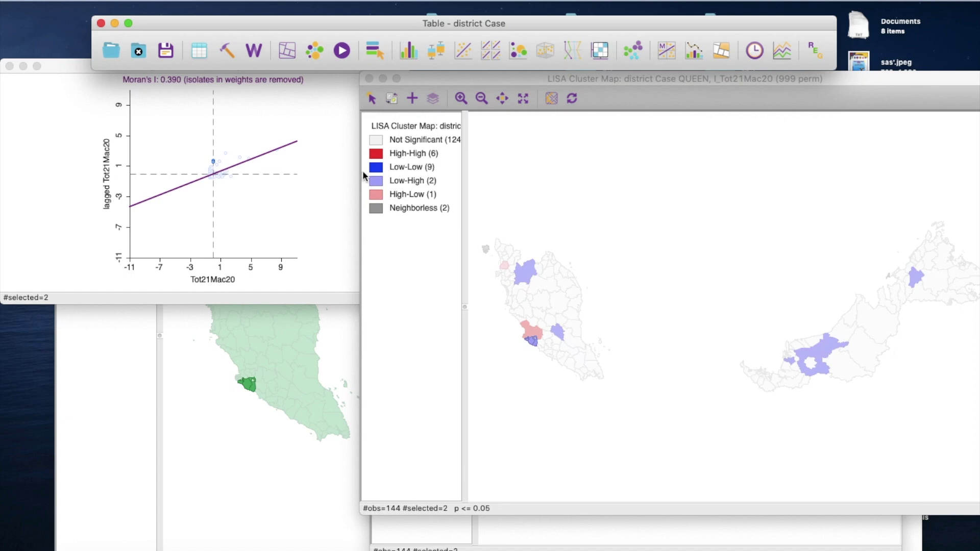
- Highlight the Low-High and High-Low districts alternately on the LISA Cluster Map to compare them, and clear the selection
left_click(377, 183)
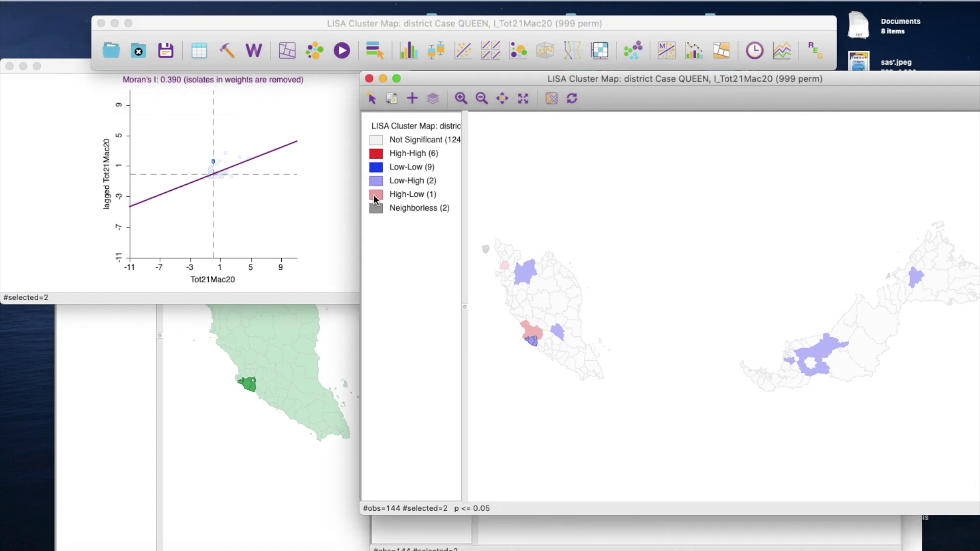
left_click(375, 197)
left_click(379, 181)
left_click(382, 195)
left_click(569, 204)
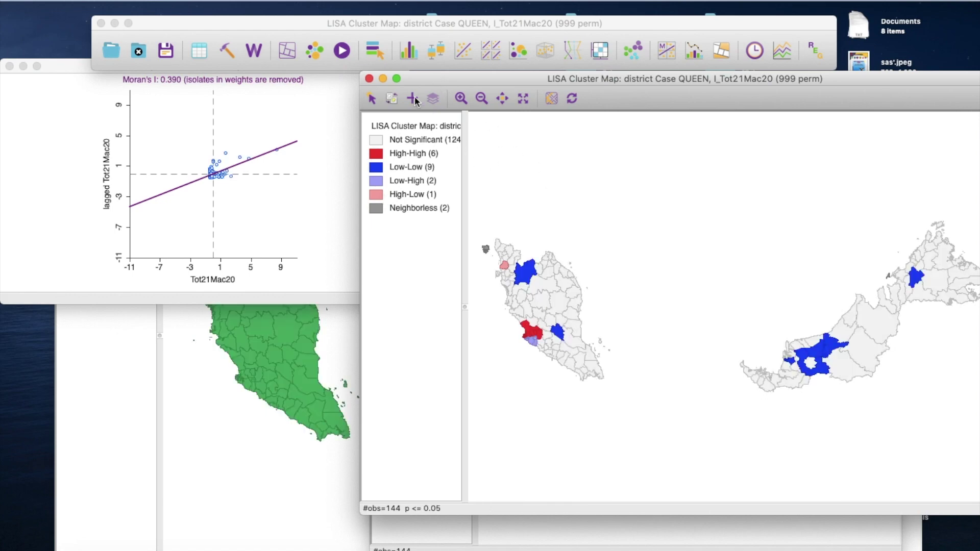
- Close the LISA result windows and quit GeoDa
left_click(368, 79)
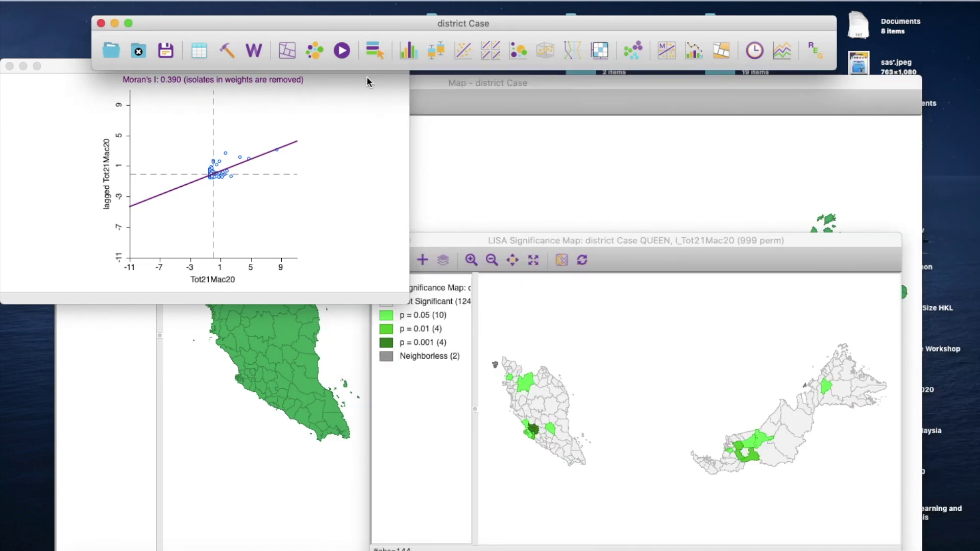
left_click(431, 236)
left_click(384, 241)
key("super+q")
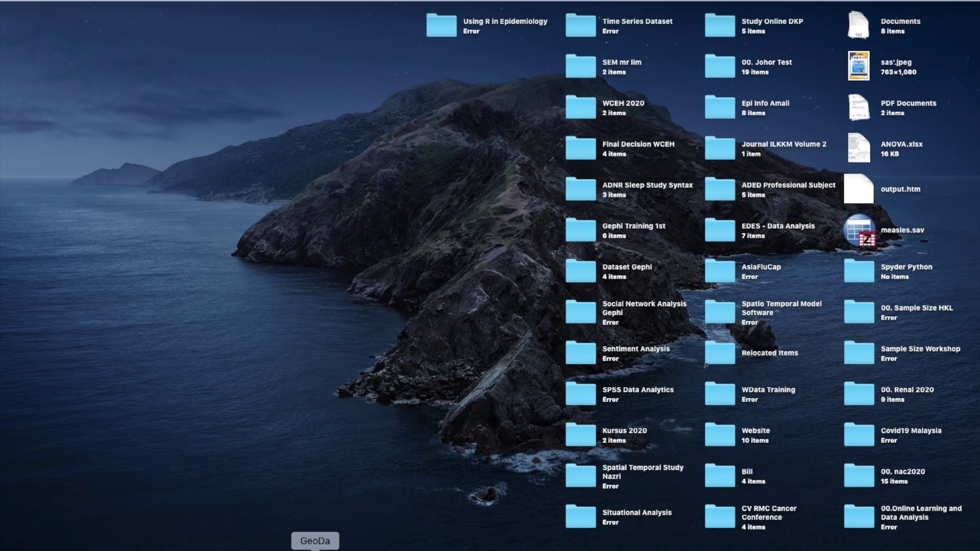
- Relaunch GeoDa and open the recent data source district Case
left_click(499, 333)
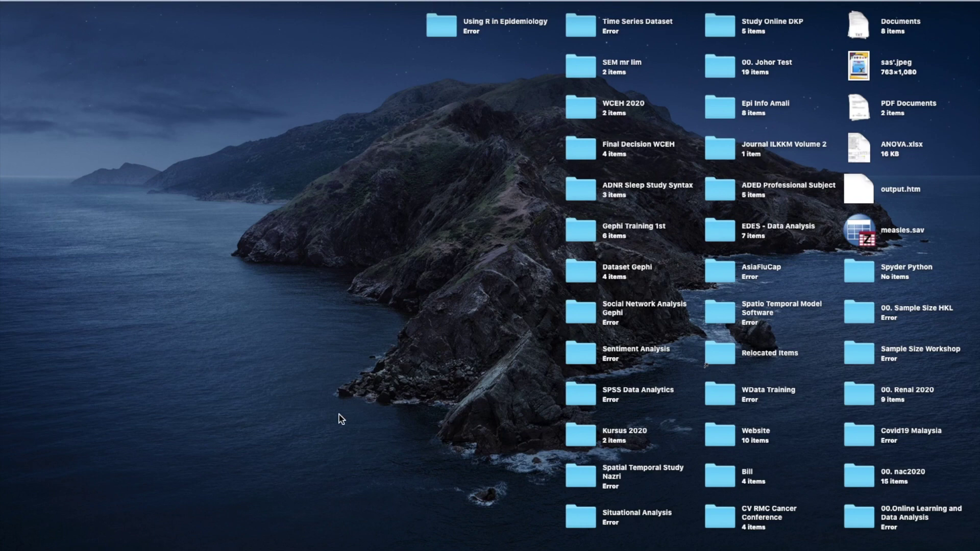
left_click(316, 550)
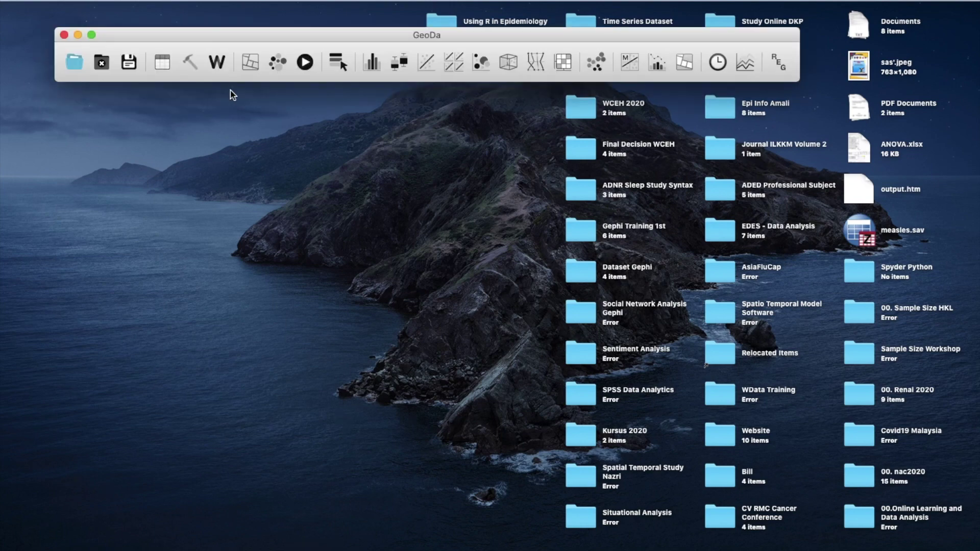
left_click(73, 62)
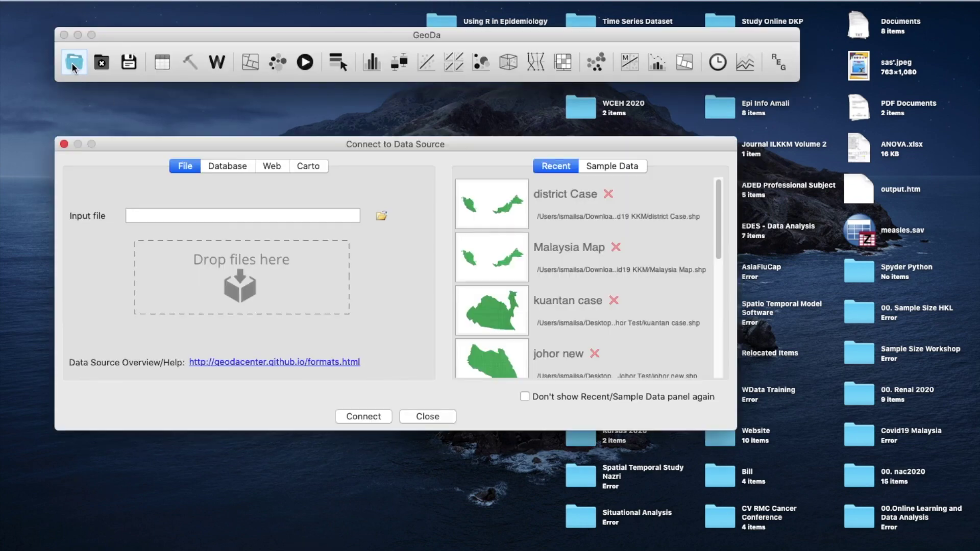
left_click(483, 200)
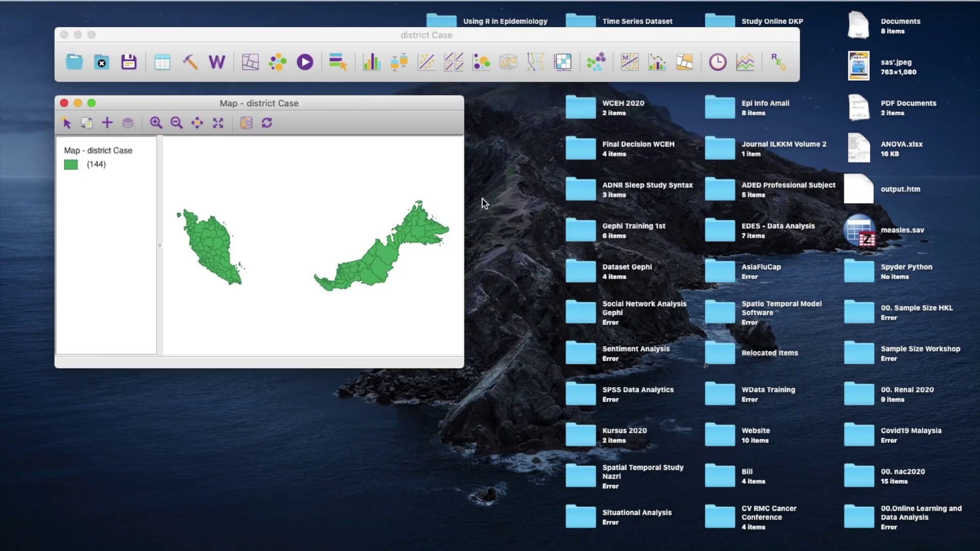
- Load the existing weights file district Case QUEEN.gal for the district data and close the Weights Manager
left_click(249, 63)
left_click(249, 82)
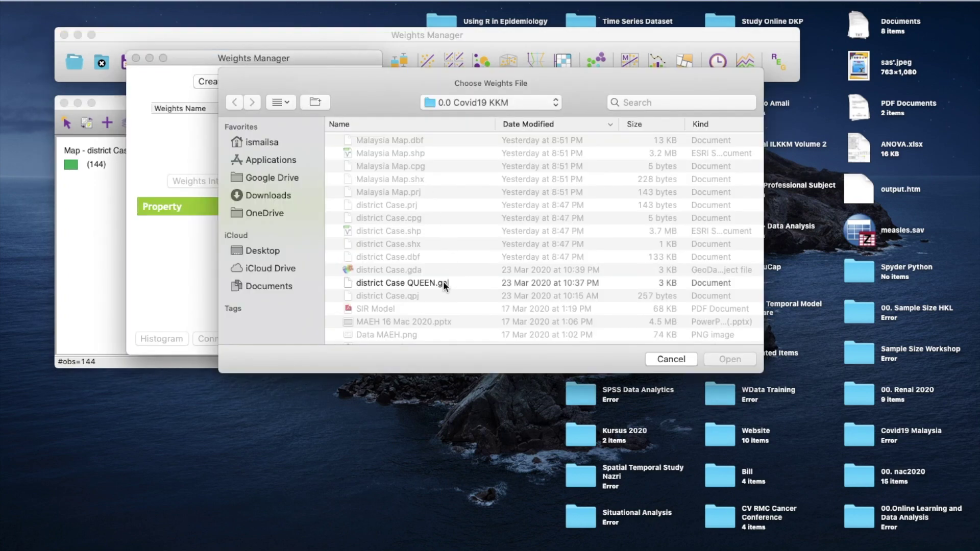
left_click(443, 283)
left_click(730, 359)
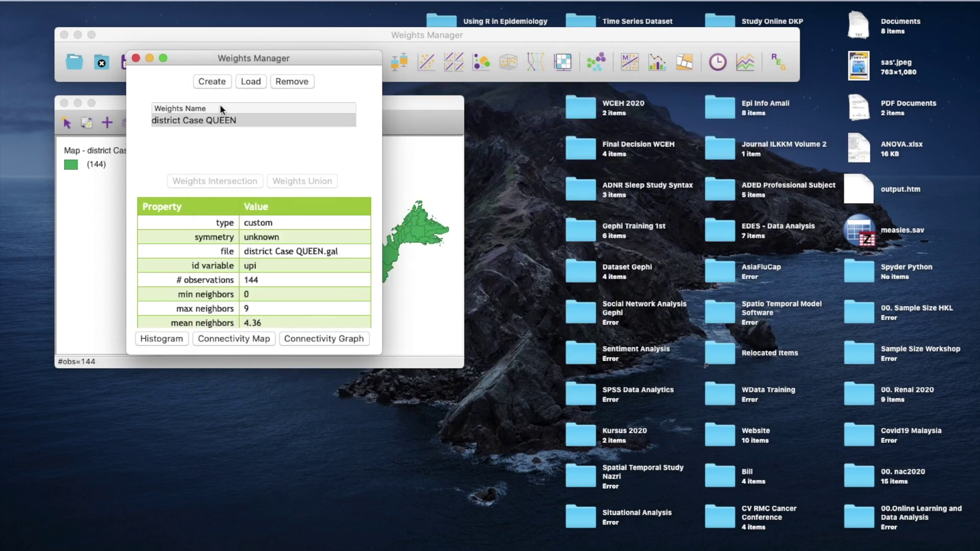
left_click(135, 58)
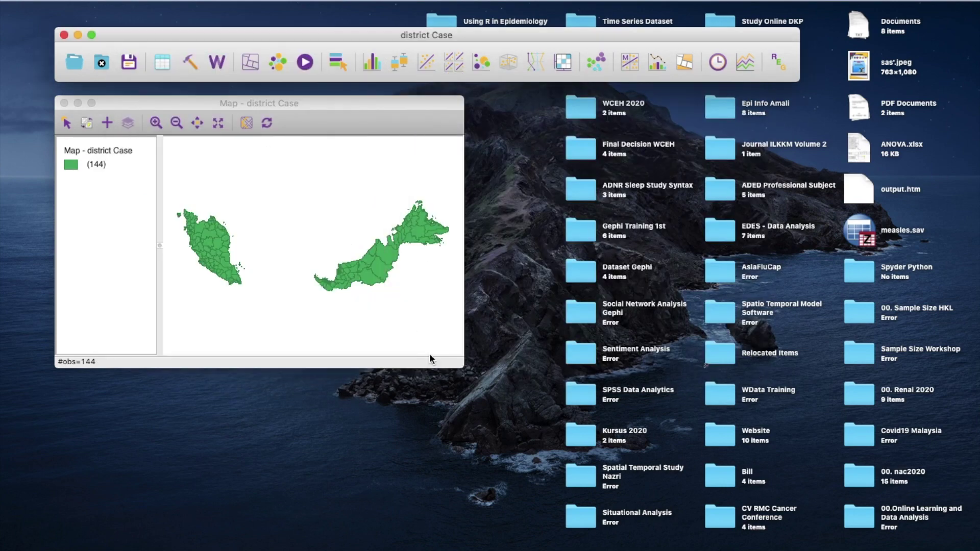
- Enlarge the district Case map window so the Malaysian districts display larger
left_click(458, 354)
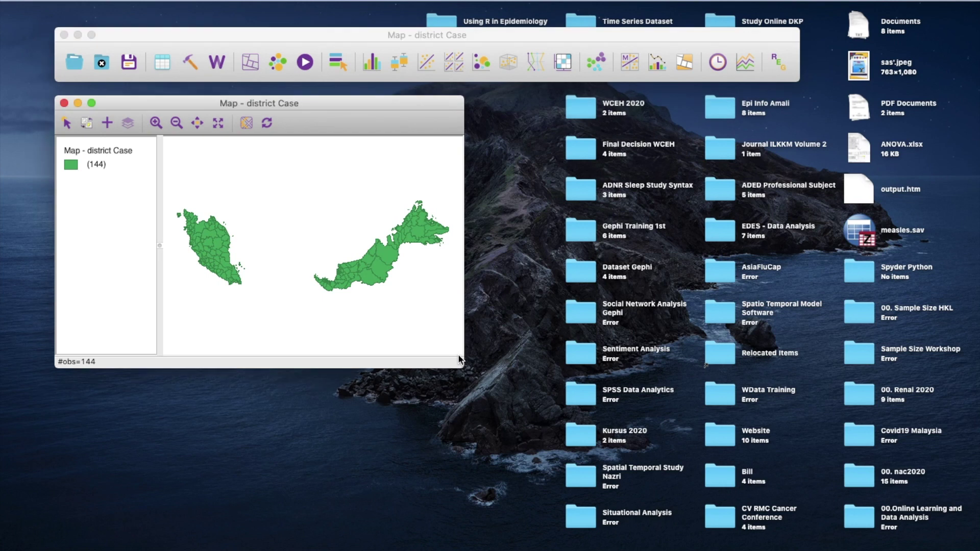
left_click_drag(464, 364, 634, 440)
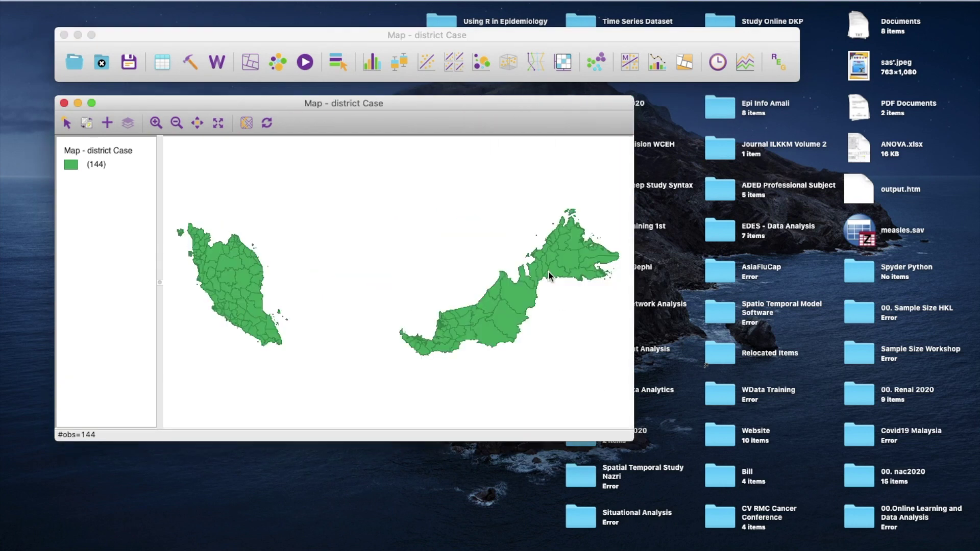